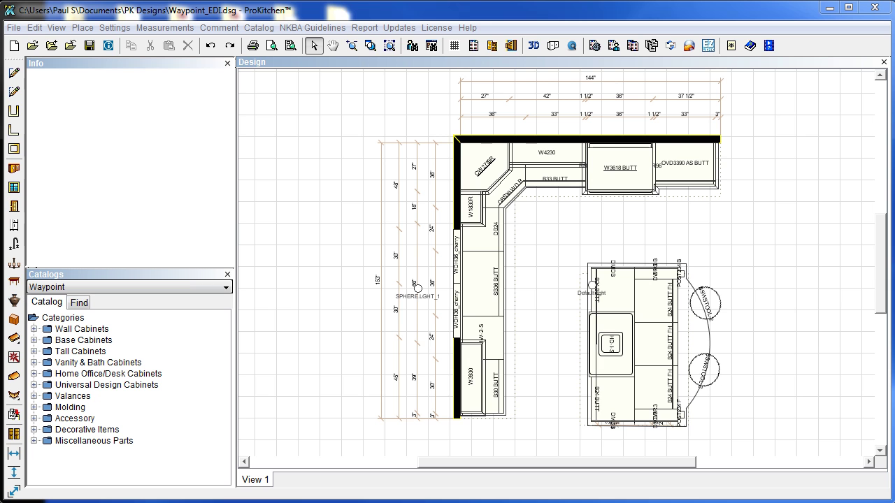
Examine the kitchen design in the isometric view from several angles, including the window wall and island, and return to the plan
click(556, 45)
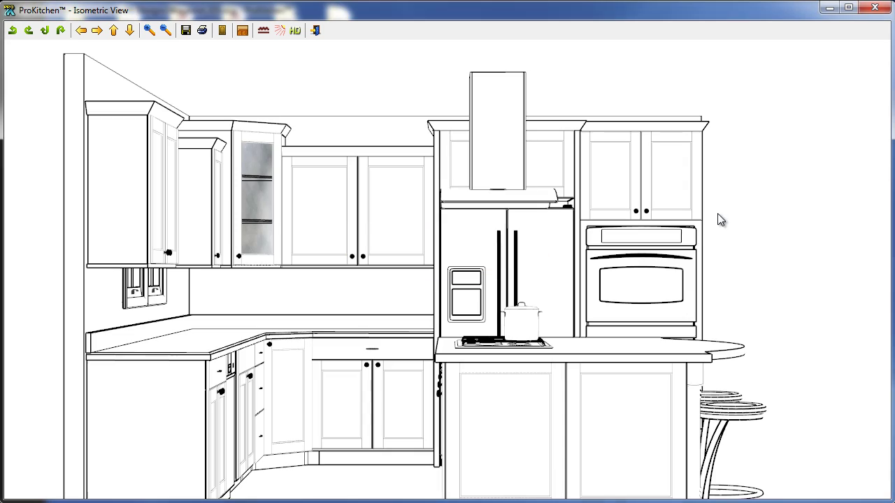
drag(749, 211, 642, 238)
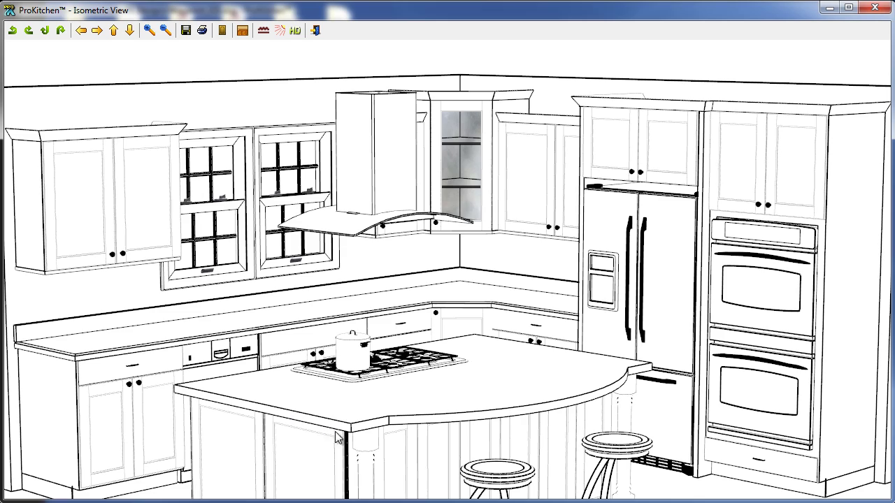
drag(296, 382, 346, 384)
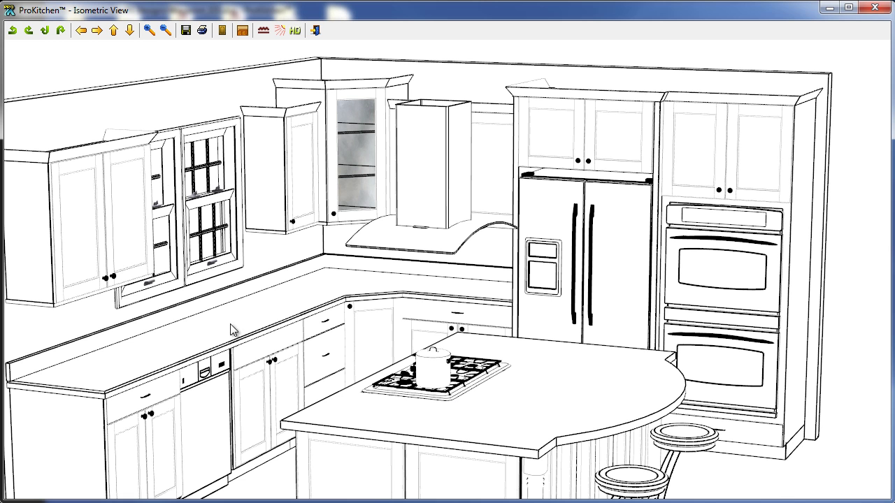
key(Escape)
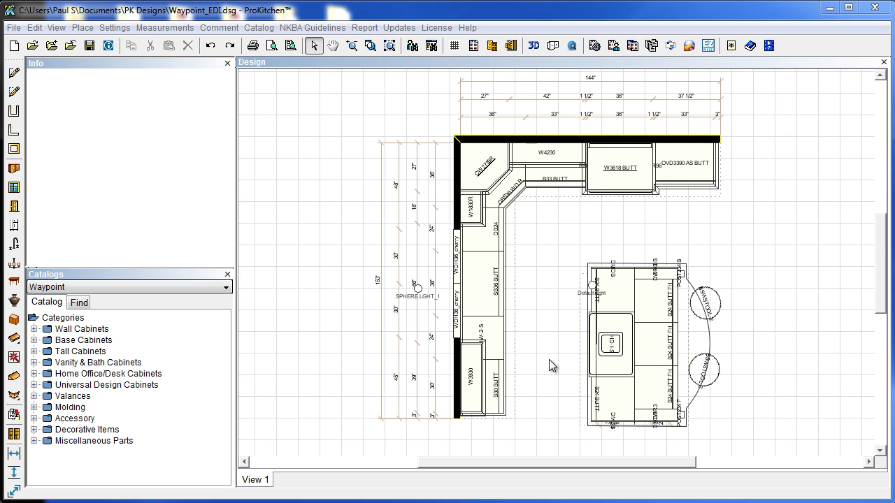
Open the item attributes of the SB36 BUTT sink base cabinet beneath the windows
right_click(486, 284)
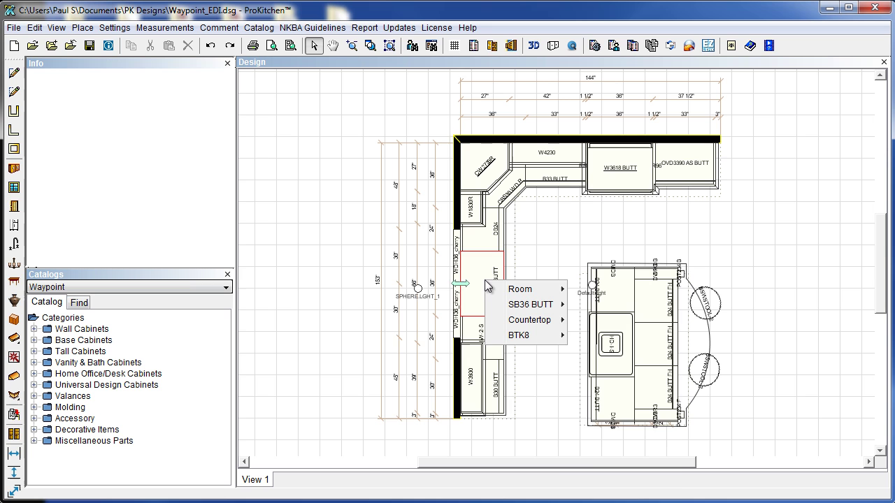
mouse_move(526, 310)
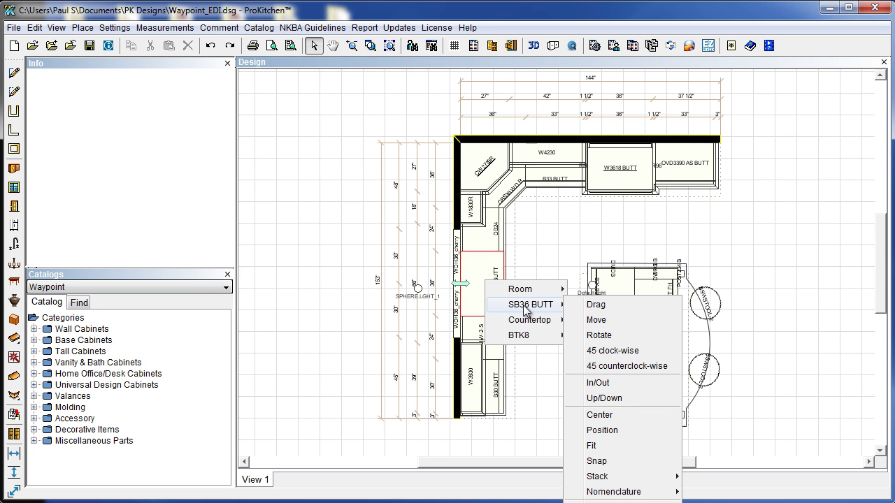
click(881, 305)
scroll(885, 319, down, 5)
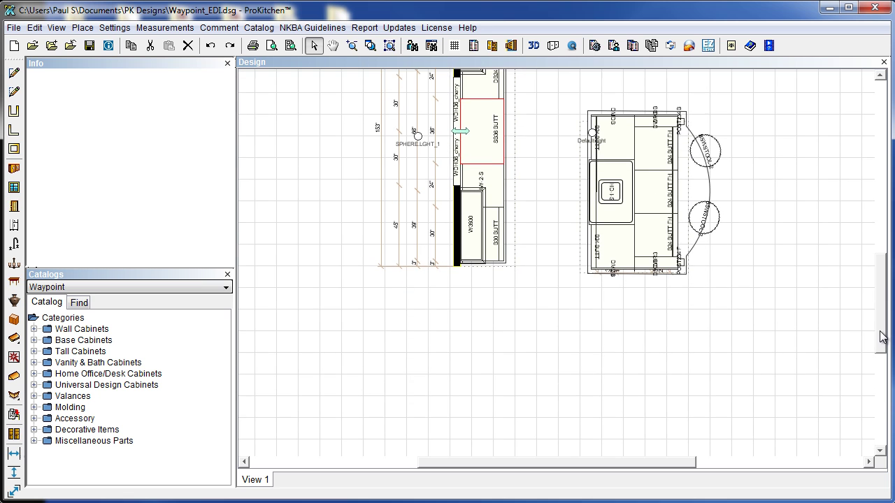
right_click(481, 114)
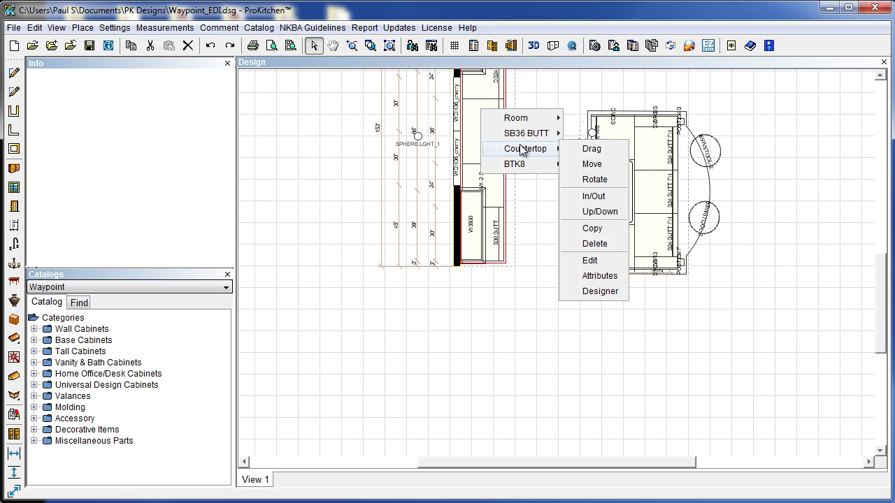
mouse_move(524, 139)
click(615, 132)
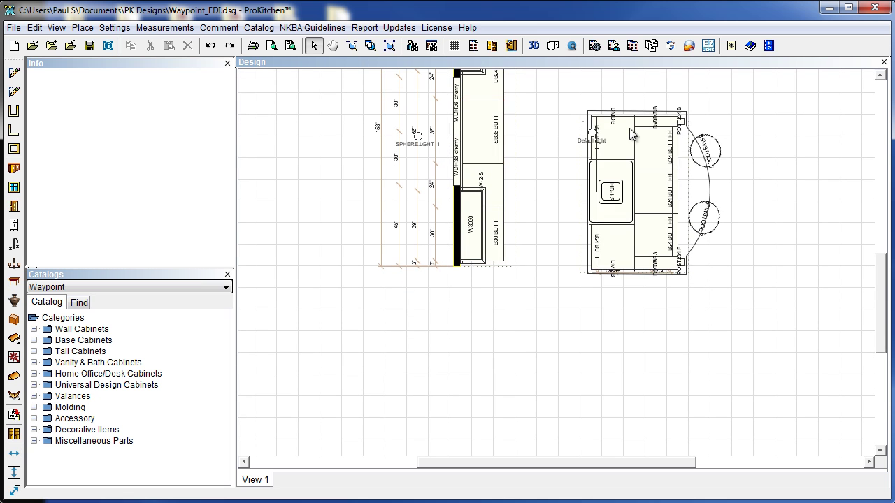
right_click(481, 134)
mouse_move(526, 152)
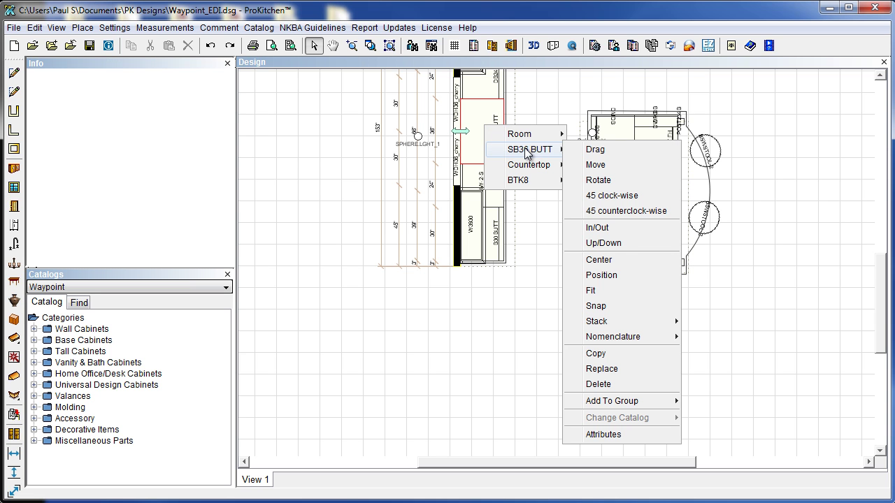
click(608, 434)
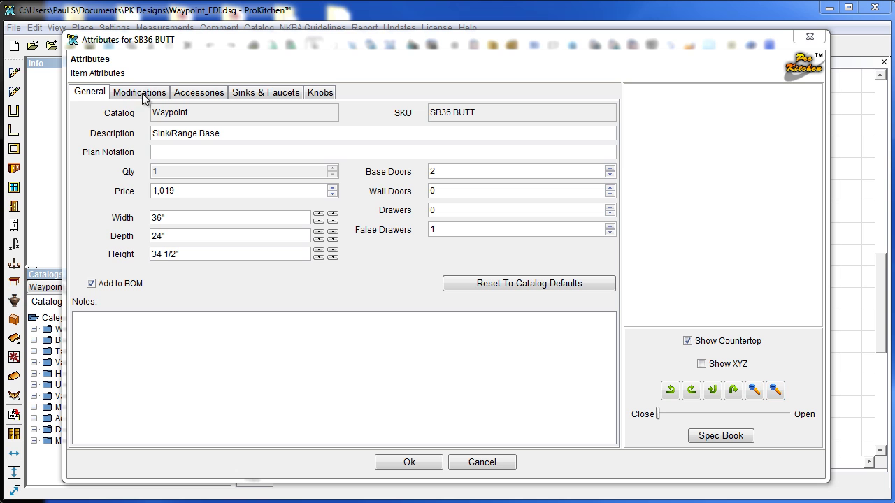
Add the two-basin kitchen sink KS39-2T to the sink base with its width reduced to 34"
click(265, 93)
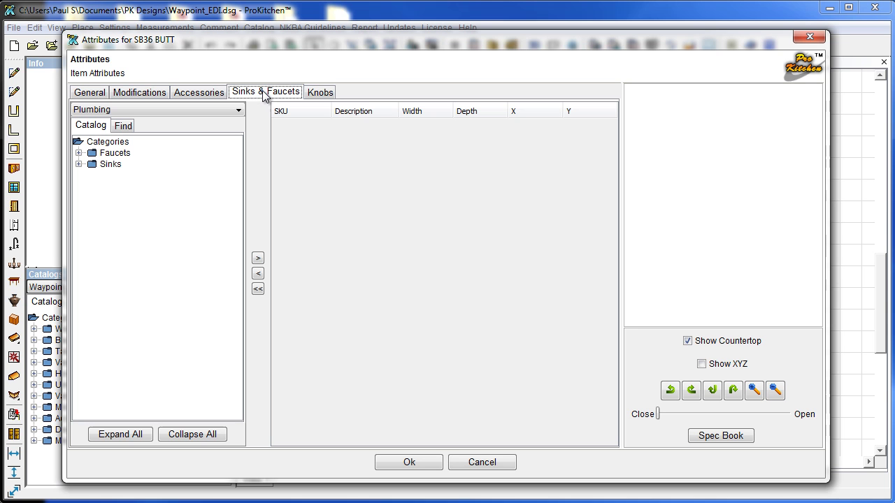
click(79, 165)
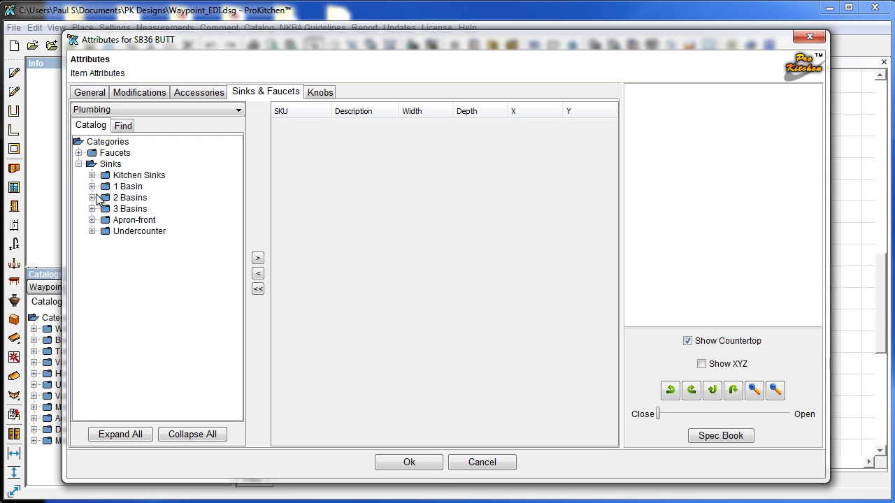
click(93, 198)
mouse_move(116, 233)
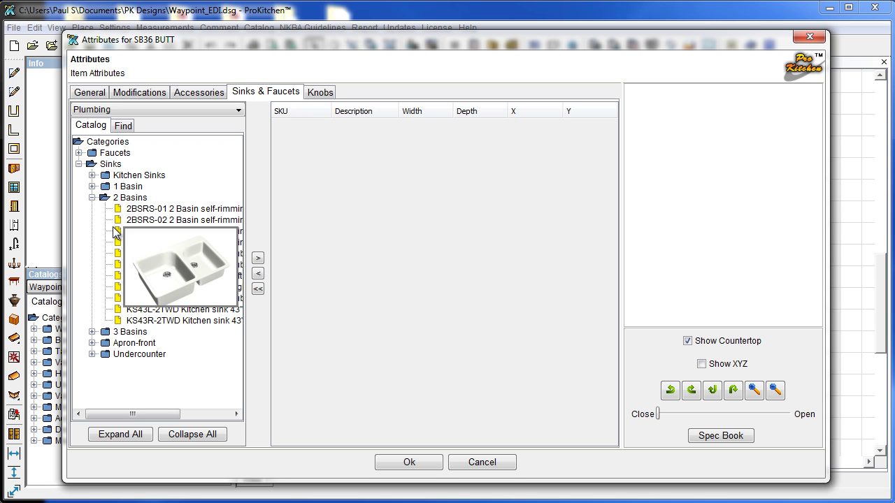
mouse_move(168, 278)
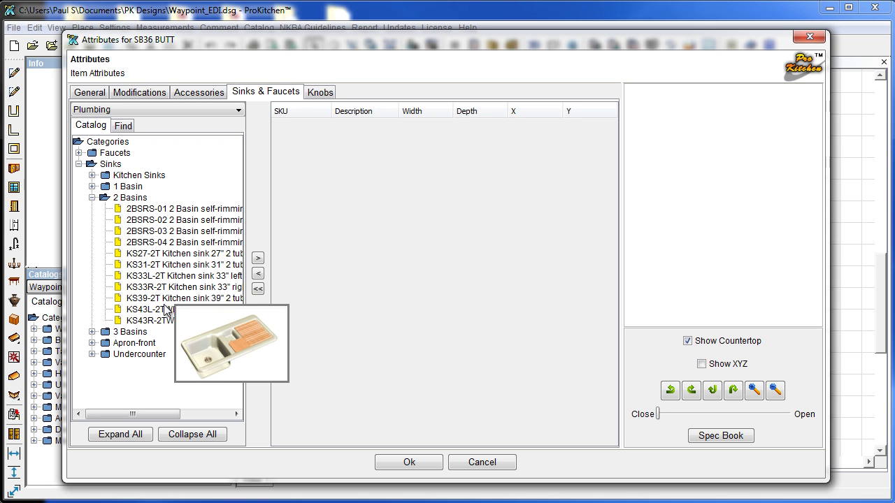
double_click(167, 301)
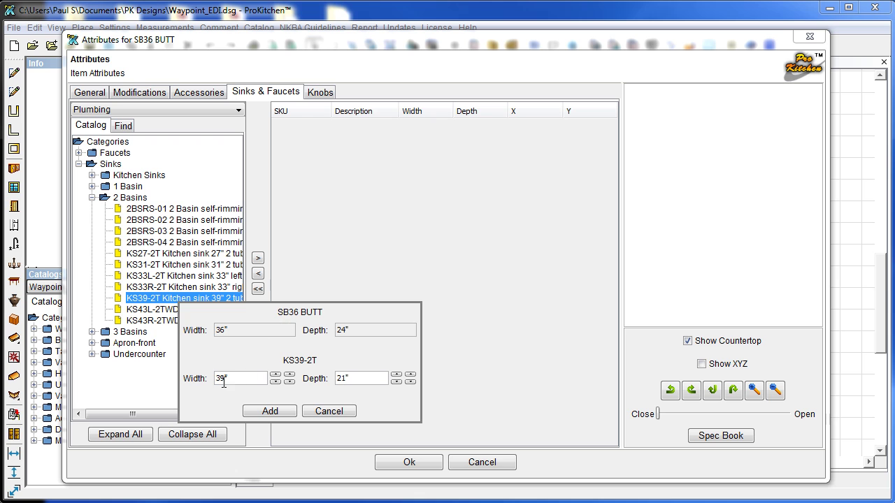
click(275, 381)
click(276, 382)
click(275, 384)
click(271, 410)
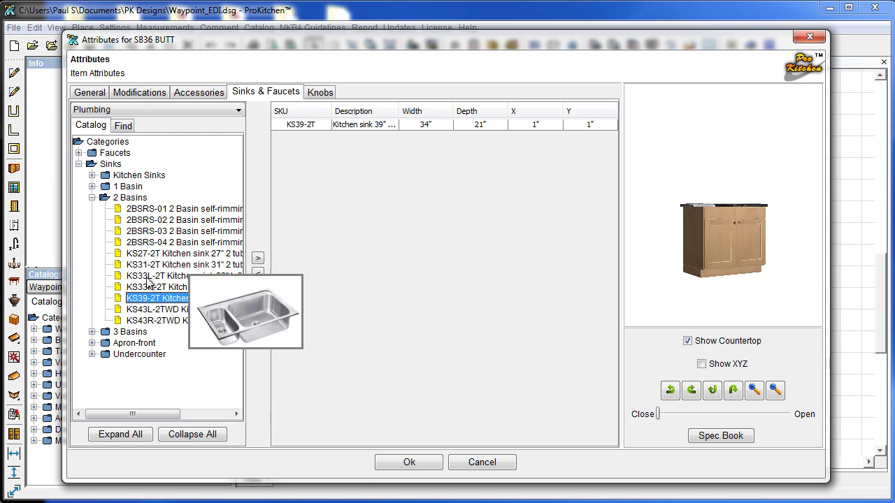
Add the KF-06 kitchen faucet at its default size, apply the sink base attributes and deselect the cabinet
click(79, 152)
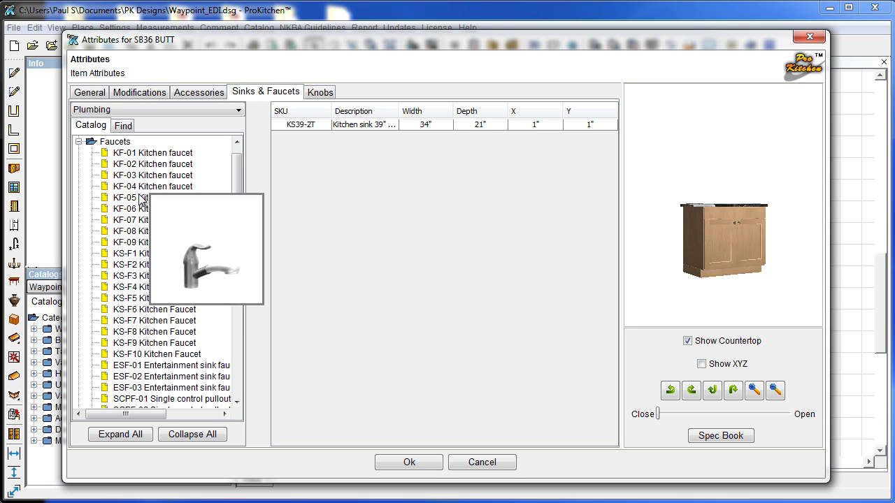
double_click(140, 209)
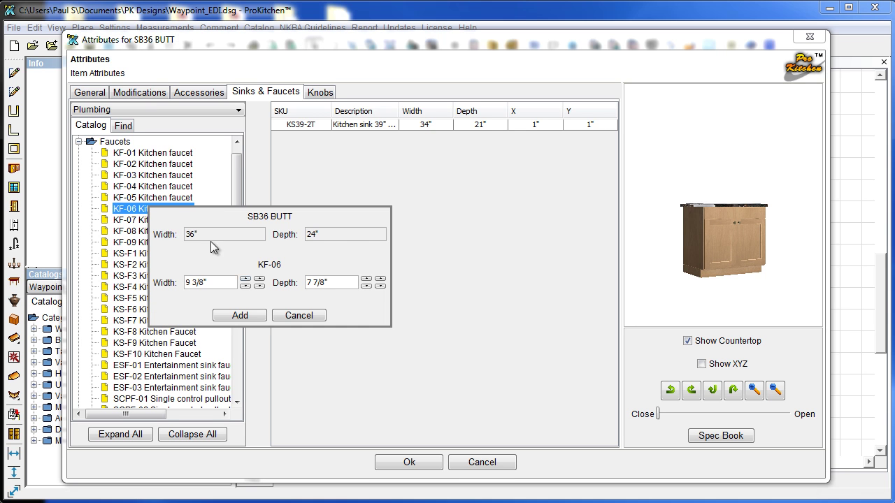
click(238, 318)
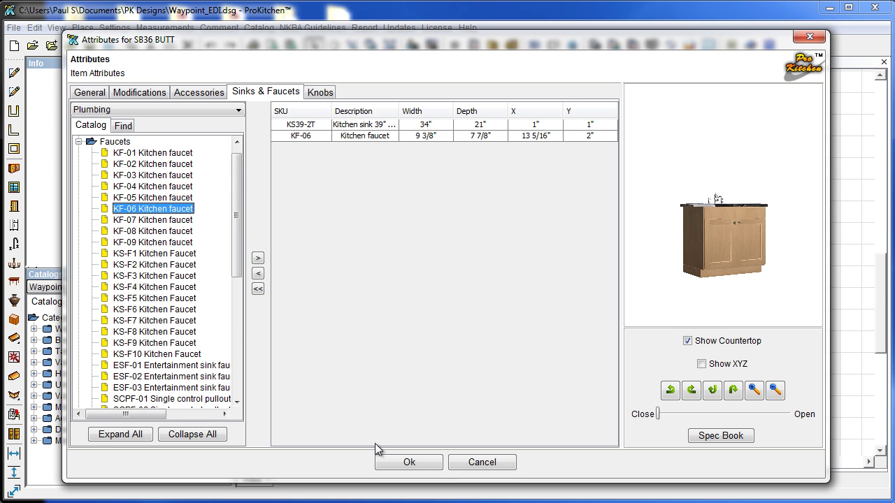
click(409, 462)
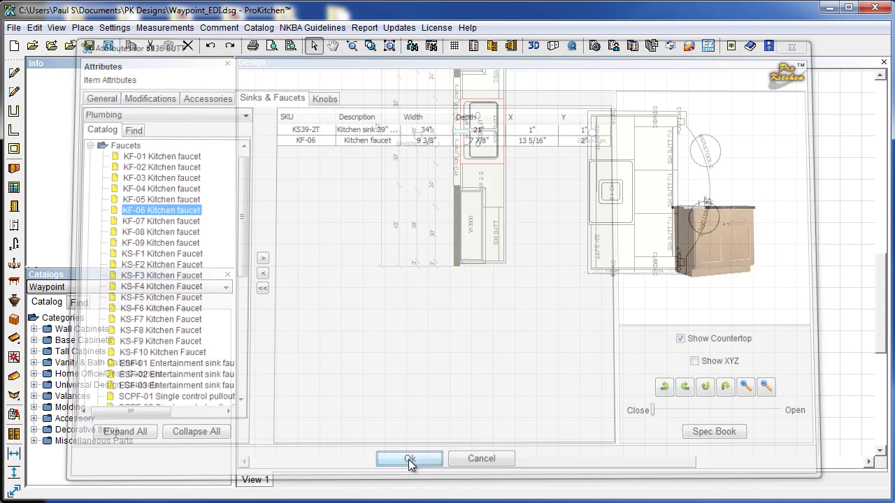
drag(875, 331, 878, 303)
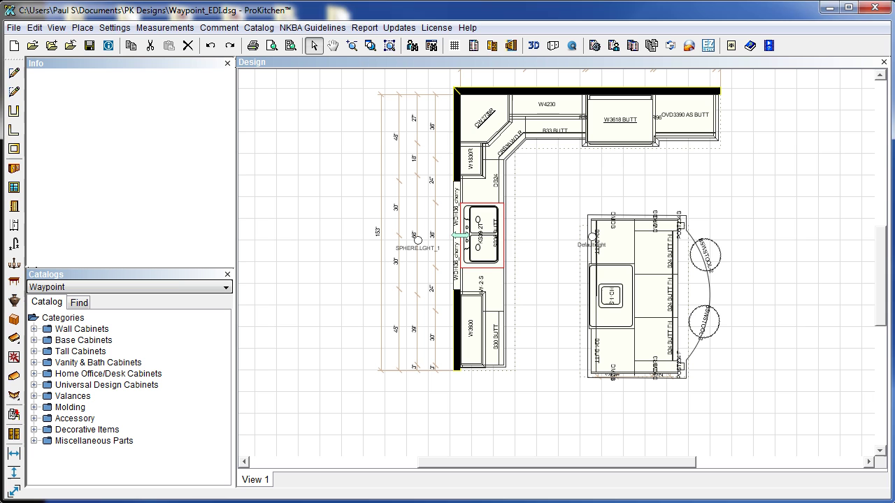
key(Escape)
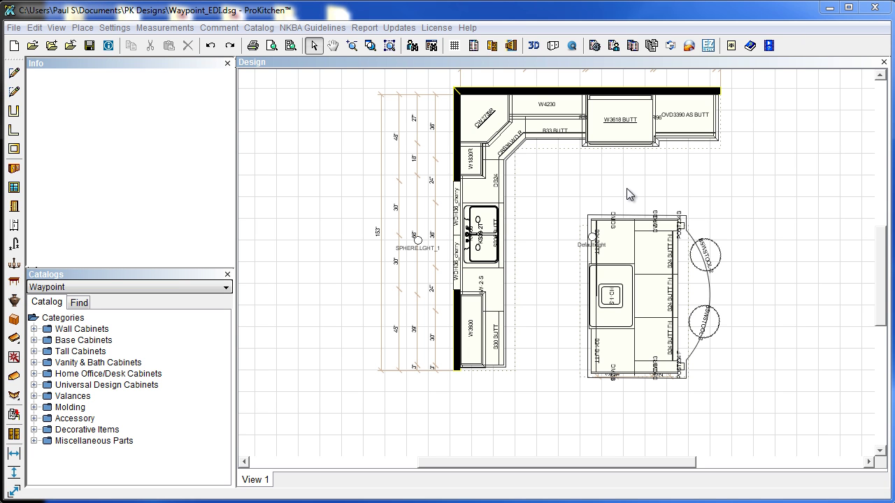
Inspect the sink and faucet up close in the isometric view of the kitchen
click(553, 46)
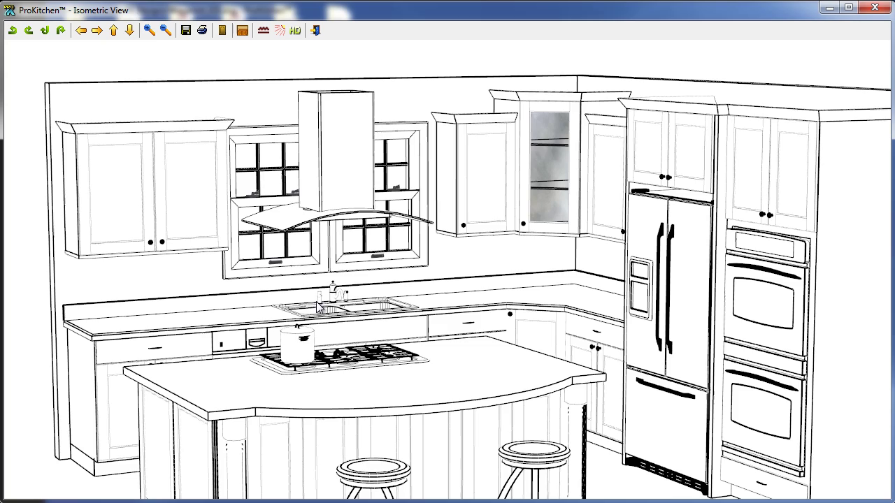
click(149, 30)
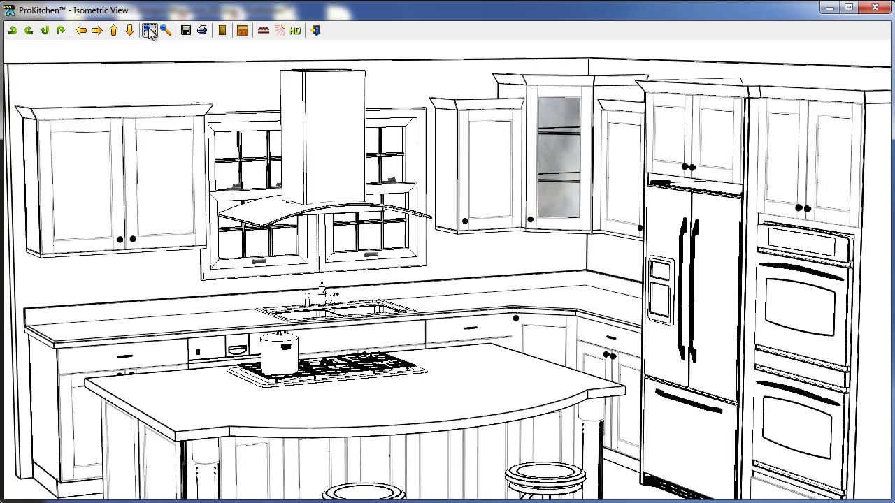
click(149, 30)
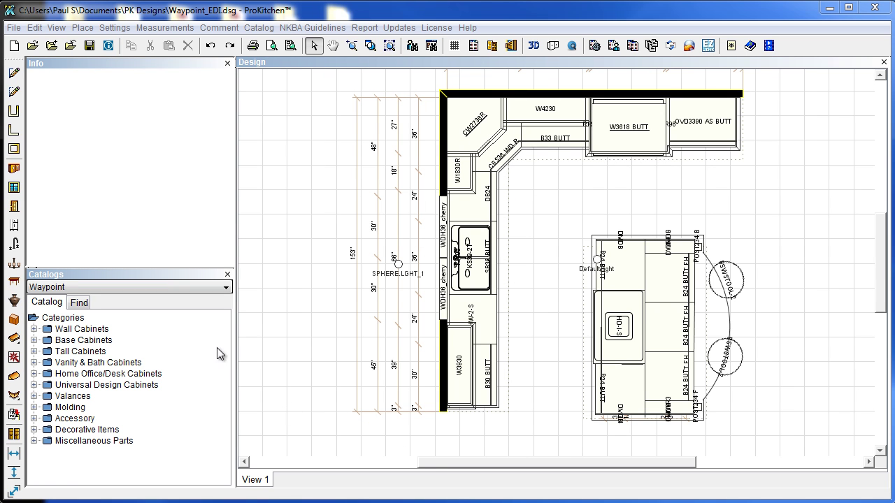
Open the spec book for the W1530L wall cabinet from the 30" height standard wall cabinets in the Waypoint catalog
click(34, 329)
click(47, 329)
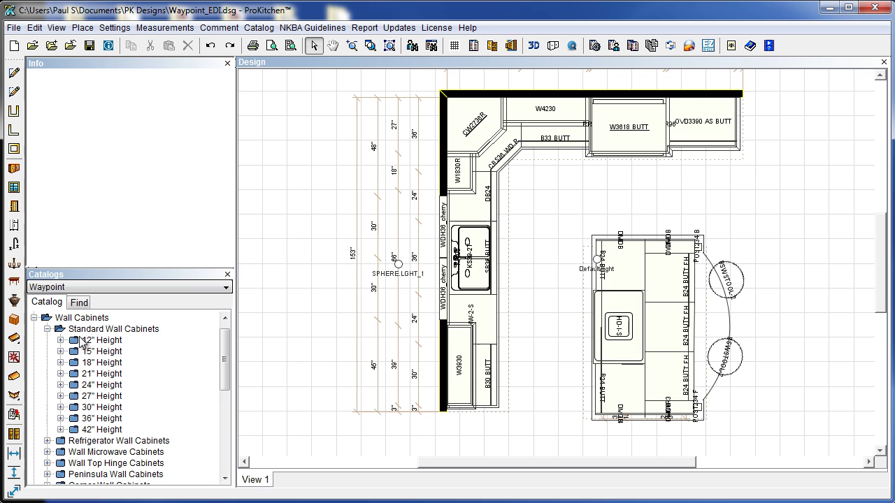
click(60, 407)
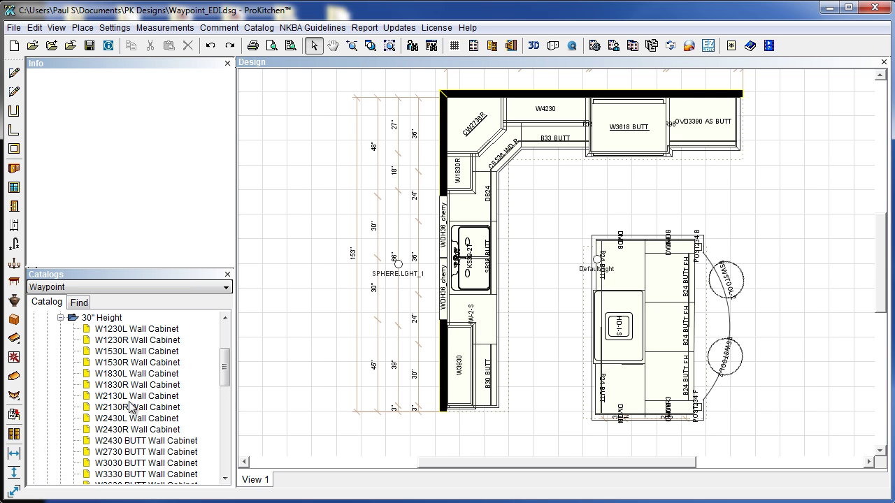
right_click(136, 348)
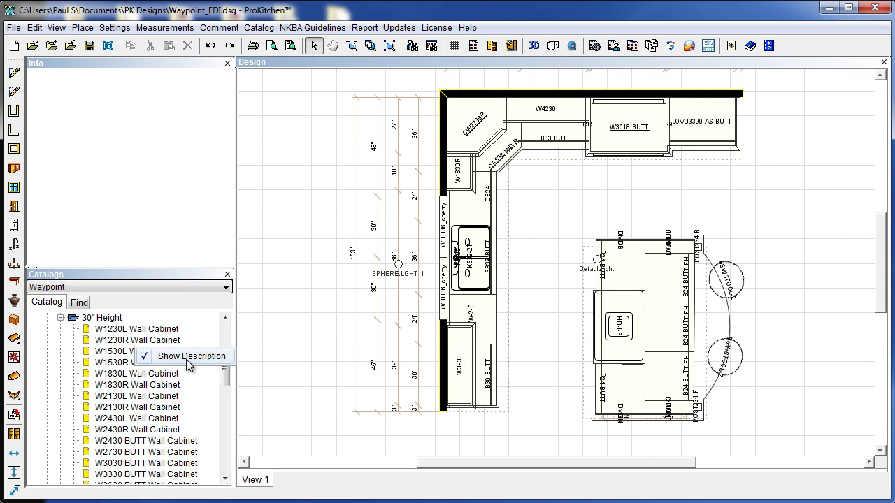
click(119, 358)
click(143, 353)
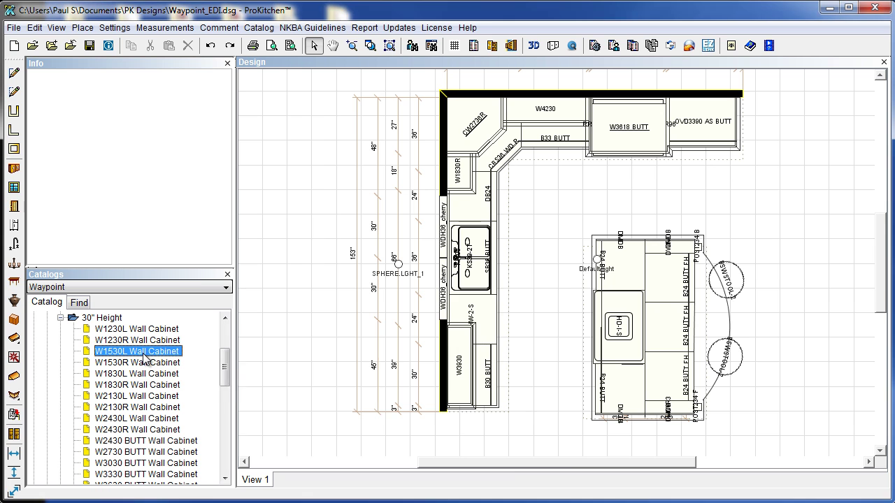
right_click(144, 355)
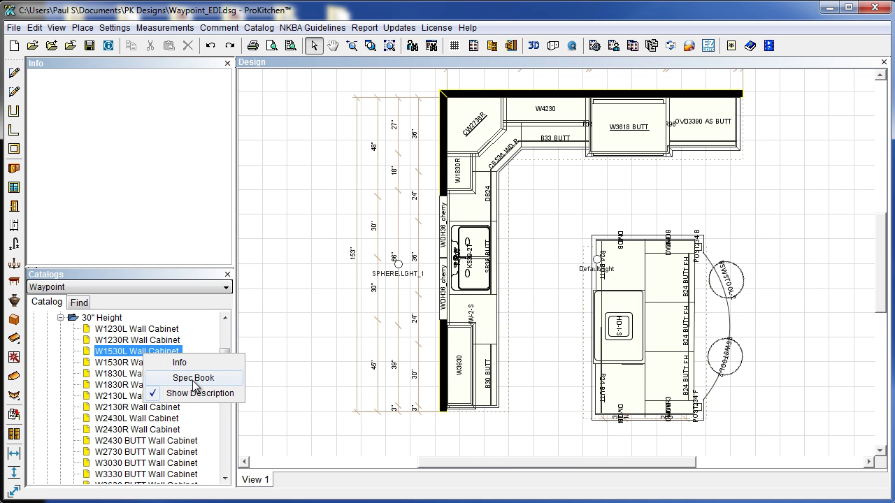
click(196, 382)
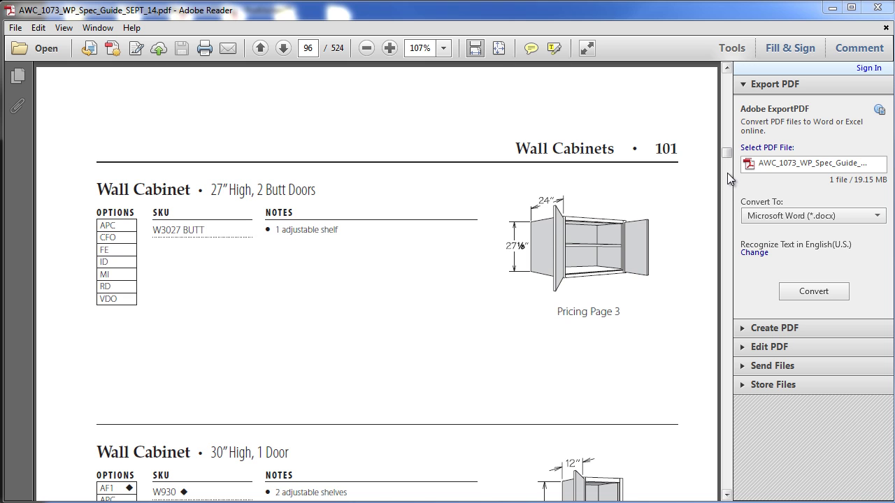
Search the spec guide for "wall" from its early pages and switch back to the ProKitchen design
drag(728, 157, 722, 89)
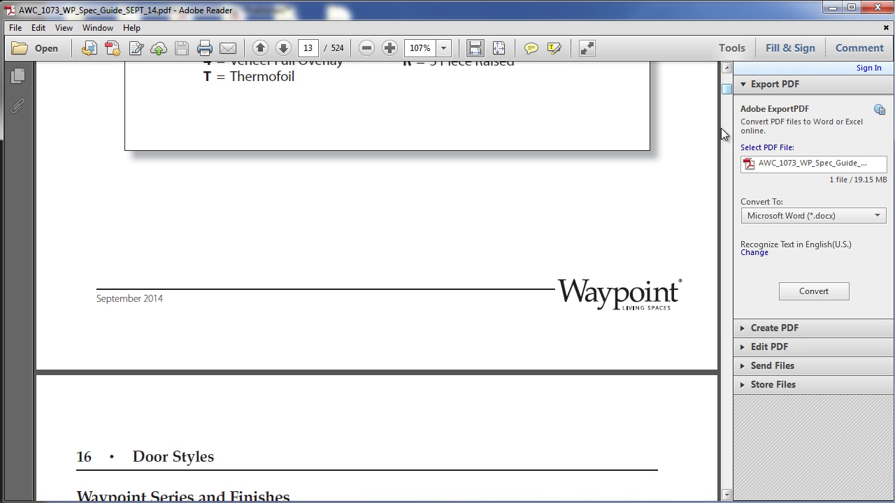
key(ctrl+f)
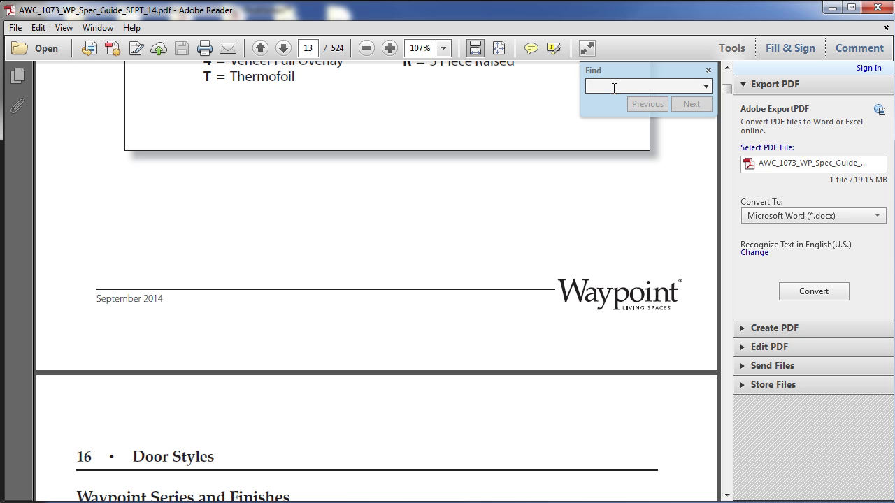
text(wall)
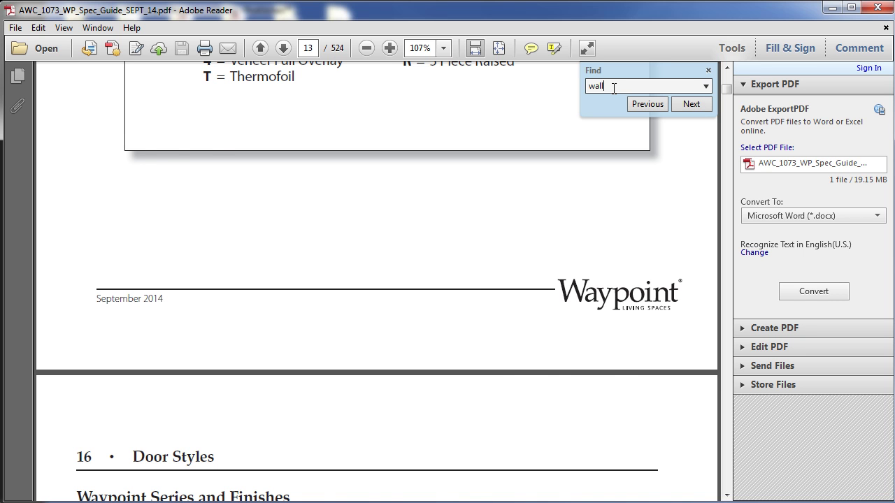
key(Return)
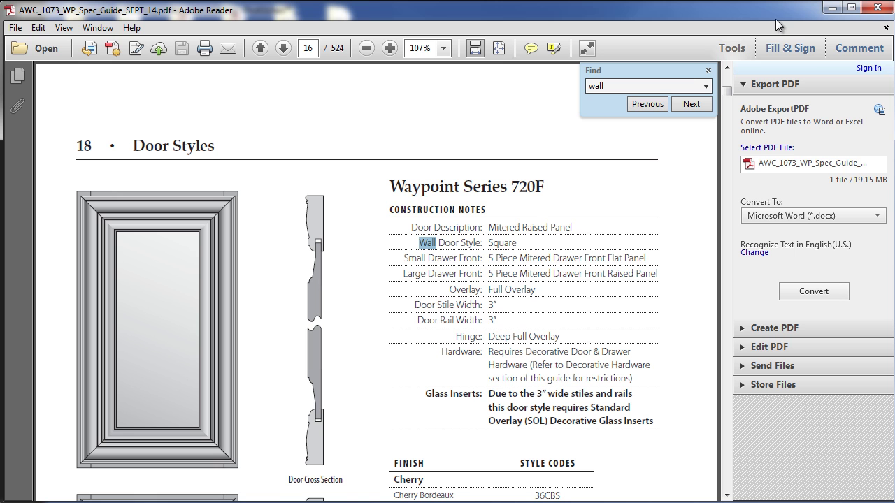
click(830, 9)
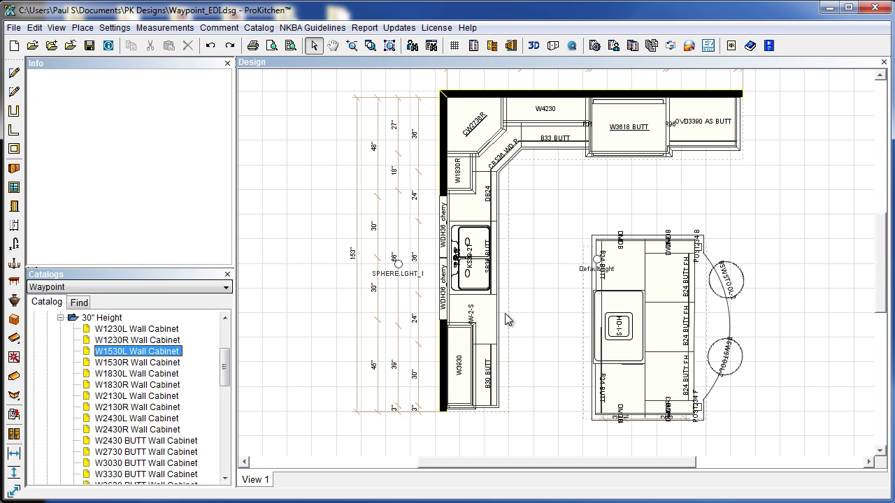
Select the W1830R wall cabinet in the catalog, show the bill of materials and renumber its plan items
click(168, 362)
click(171, 385)
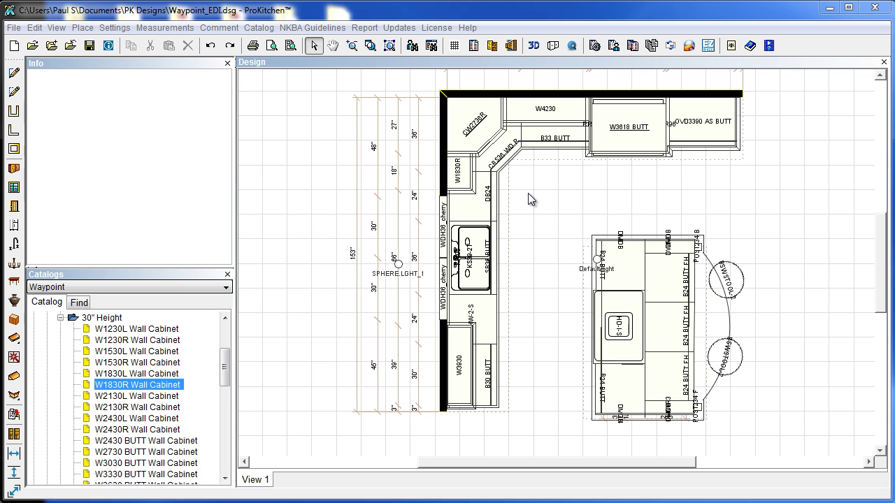
click(476, 49)
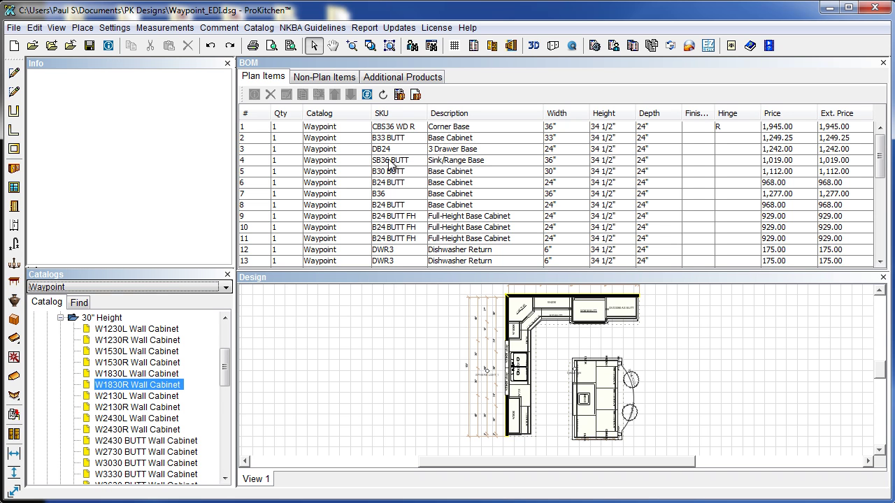
click(383, 95)
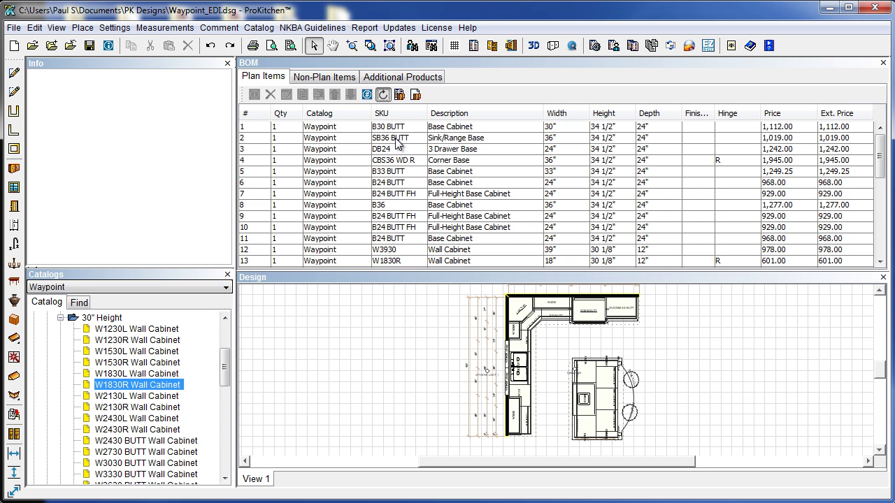
Set the Base, Wall and Tall layers to display their labels with BOM # in the view display settings
right_click(658, 302)
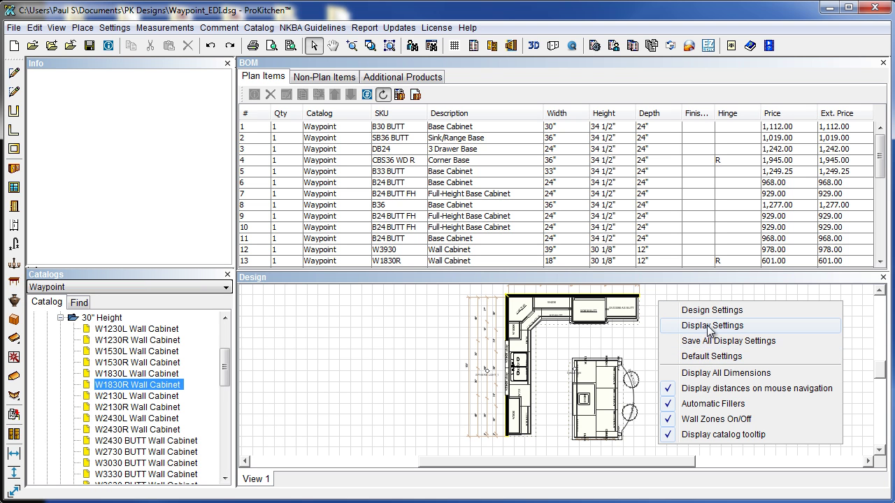
click(709, 326)
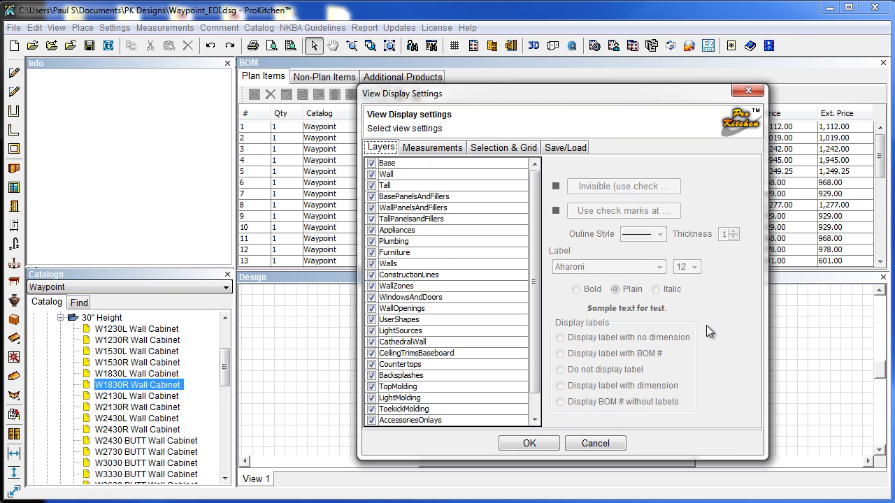
click(395, 163)
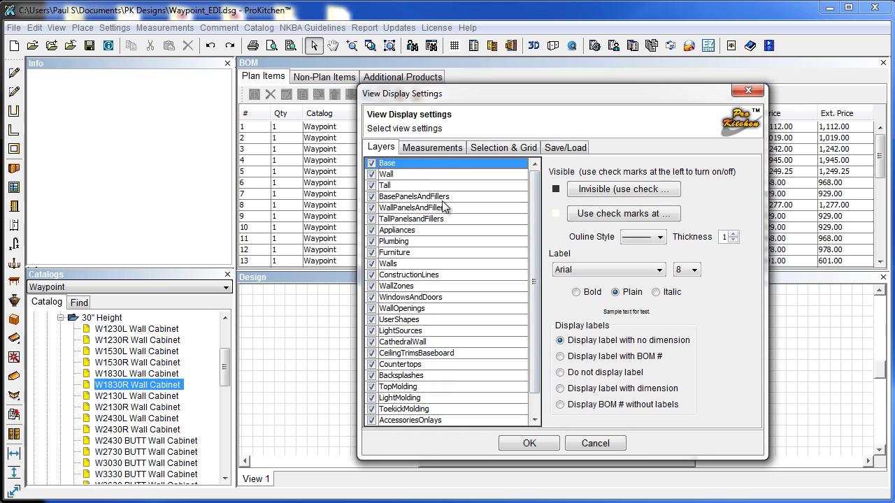
click(560, 356)
click(405, 174)
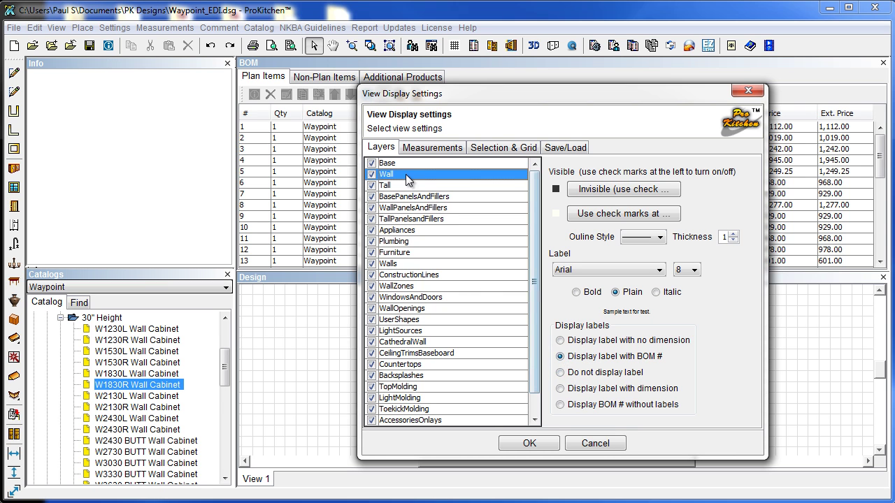
click(560, 357)
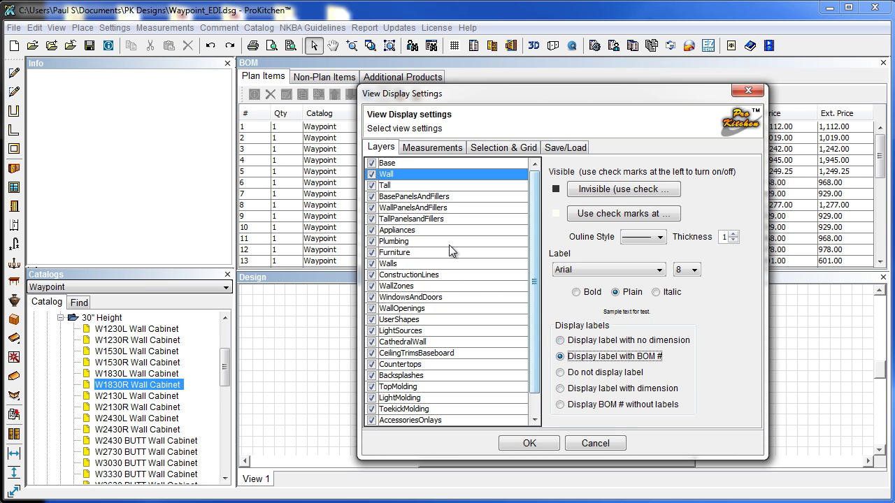
click(428, 185)
click(560, 355)
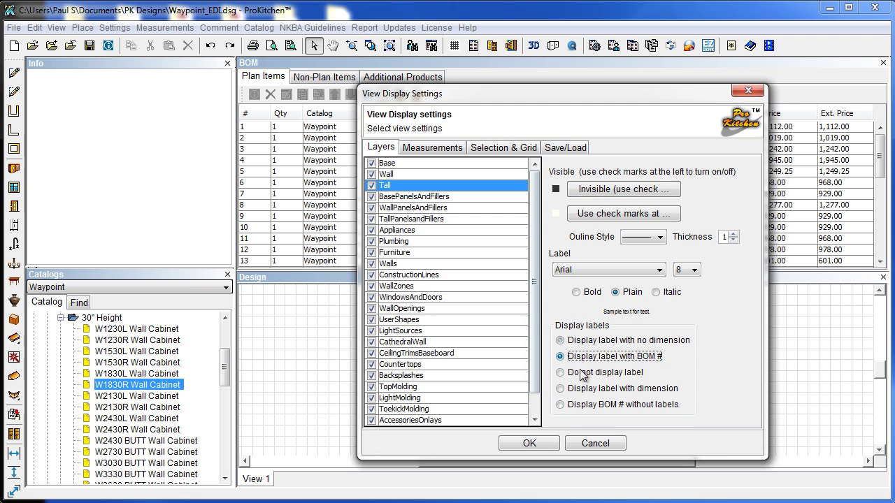
click(531, 444)
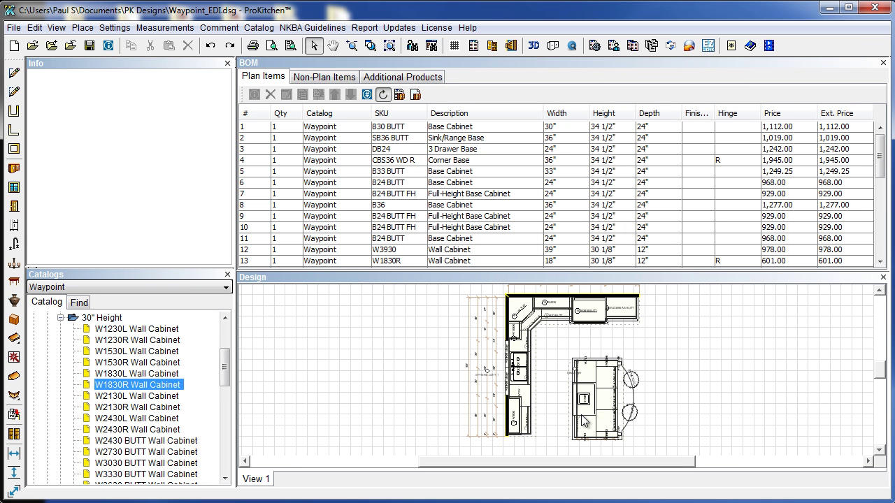
Close the bill of materials and inspect the numbered cabinet labels along the wall run and island in the plan
click(883, 63)
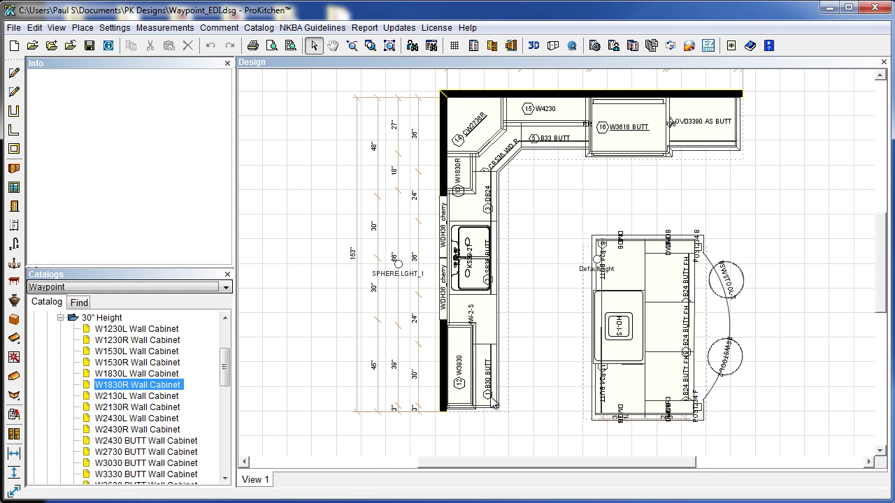
scroll(494, 404, up, 1)
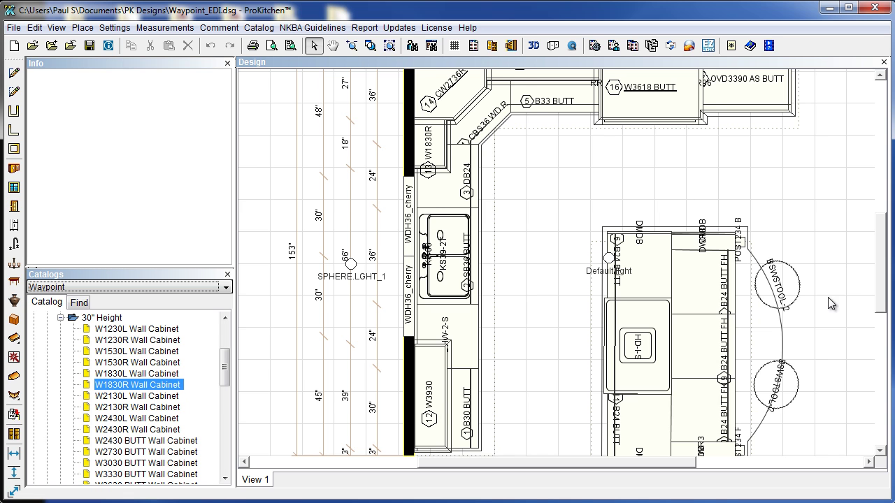
mouse_move(880, 297)
mouse_down()
mouse_move(881, 253)
mouse_move(883, 322)
mouse_move(883, 305)
mouse_up()
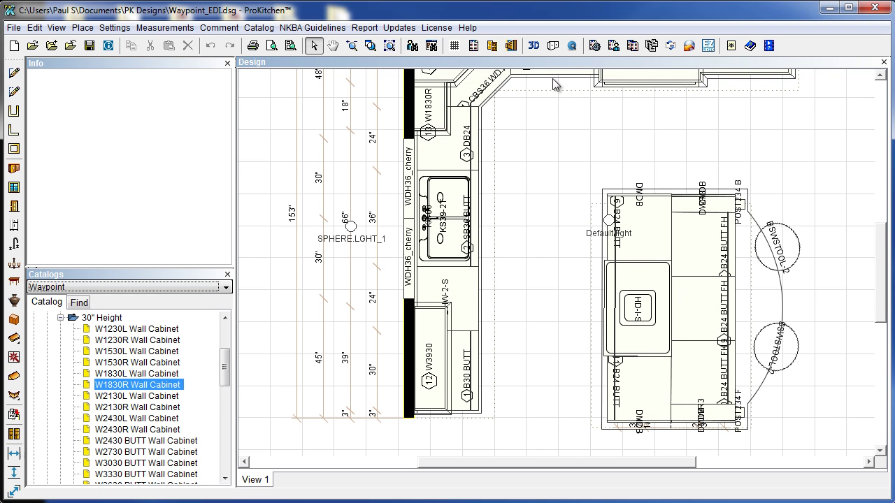
Reopen the bill of materials and create a customer report for the Waypoint catalog with pricing not shown
click(473, 46)
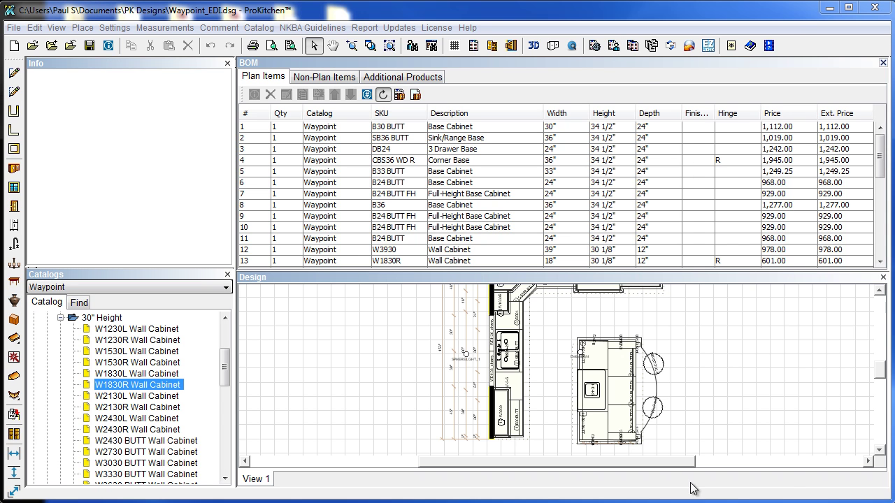
click(612, 47)
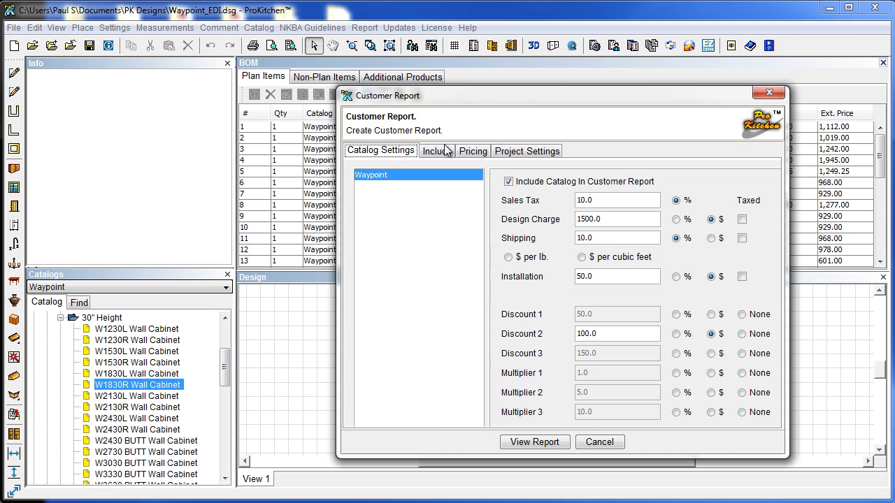
click(467, 152)
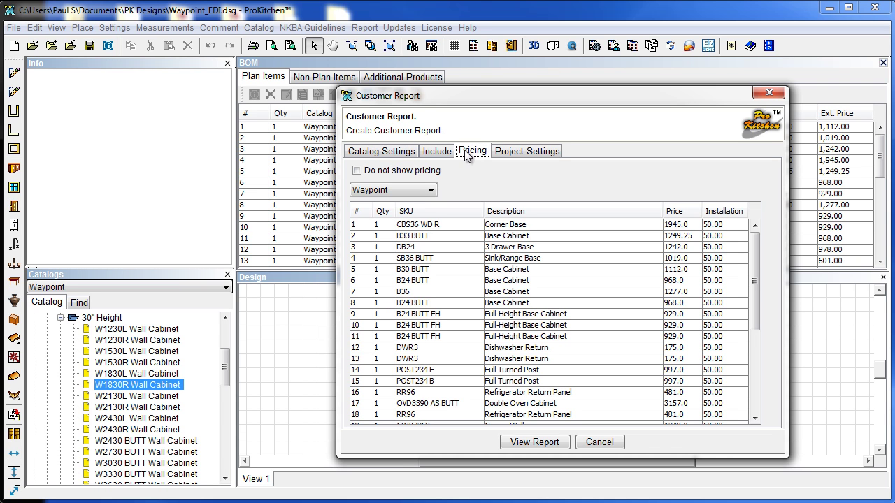
click(358, 170)
click(547, 442)
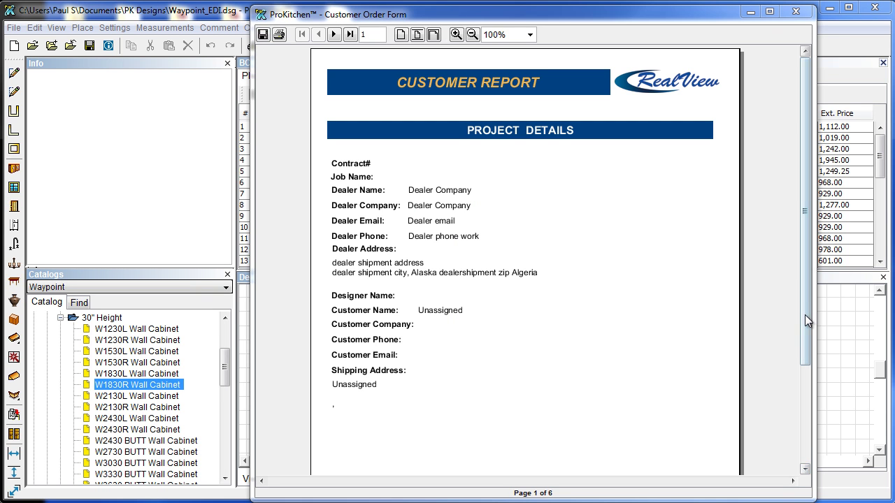
Page through the customer report from the project details to the price computation page, and close it
drag(806, 317, 464, 168)
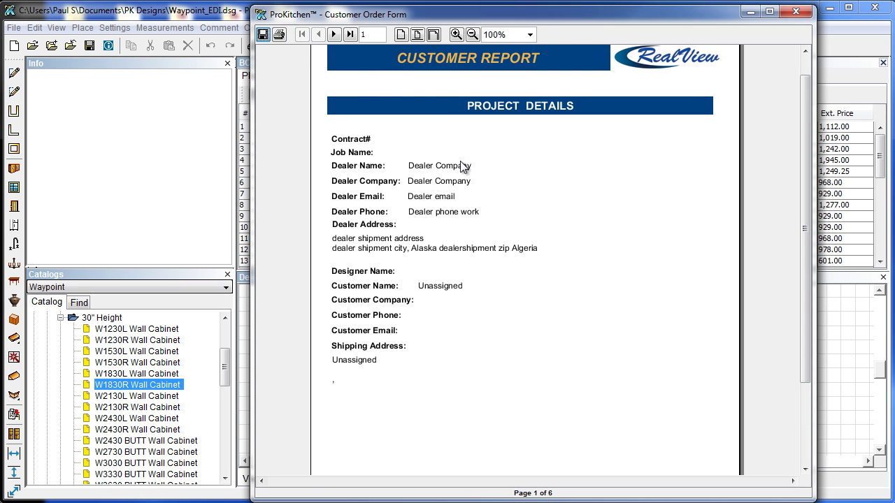
click(334, 34)
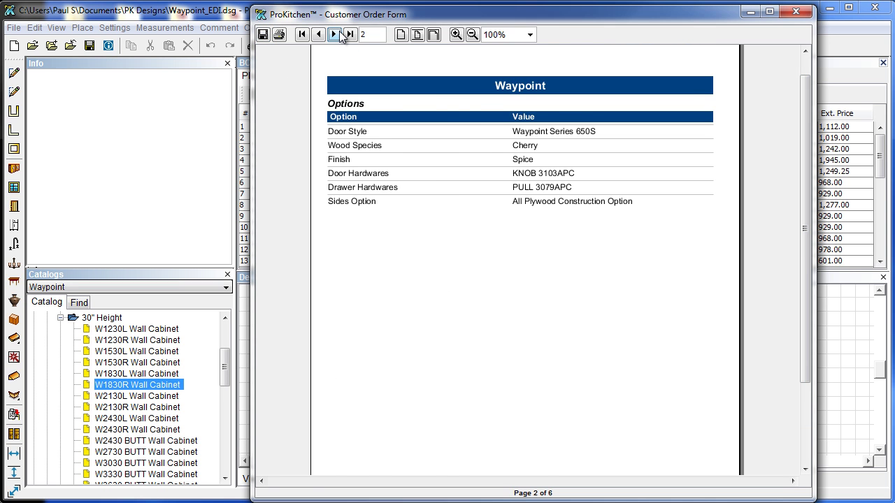
click(333, 34)
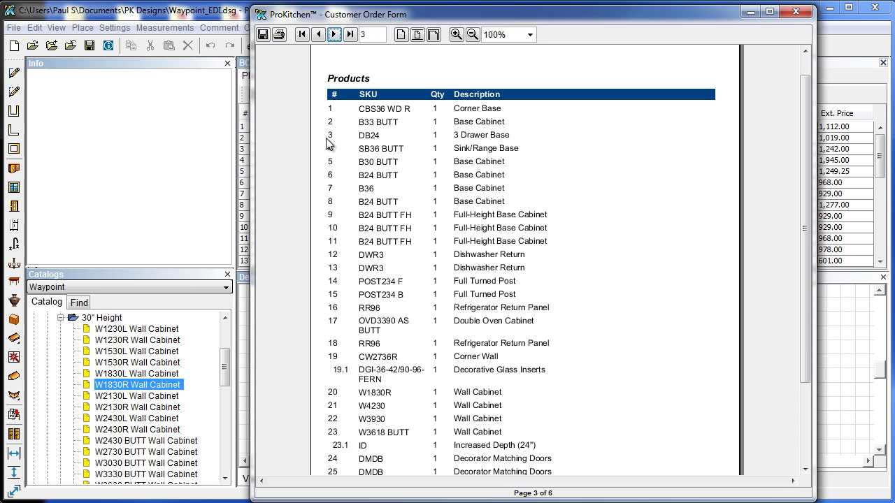
click(334, 35)
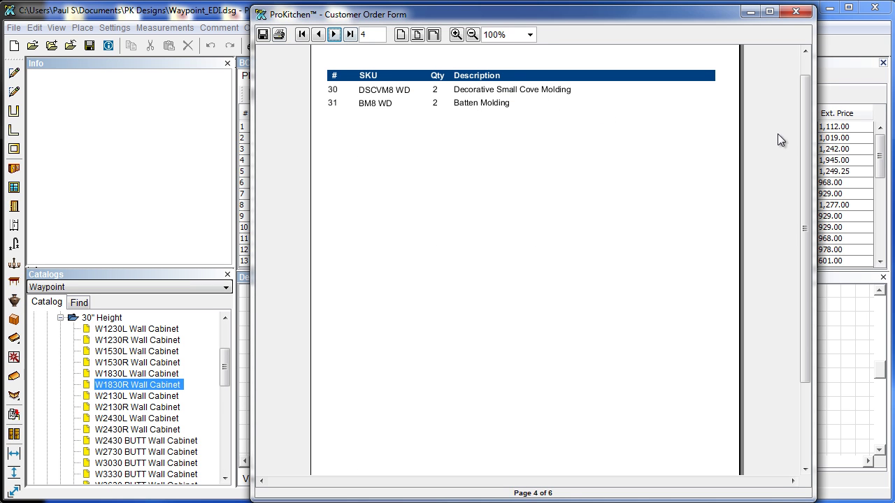
click(333, 34)
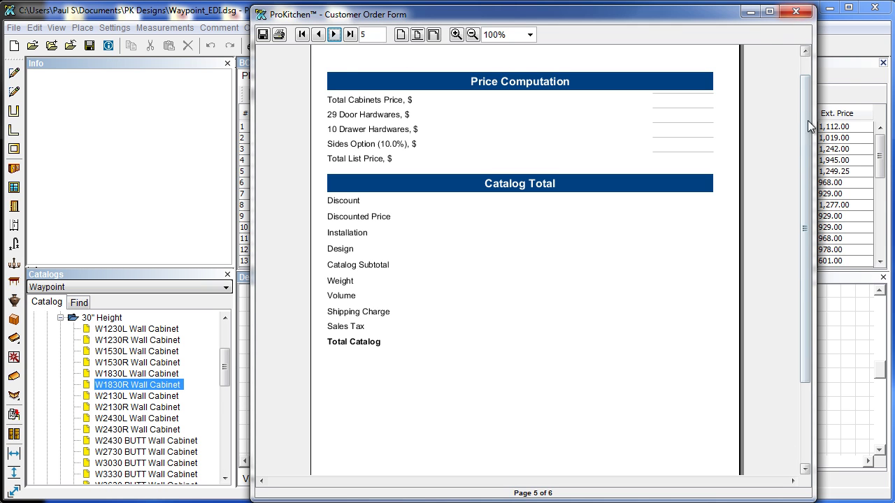
drag(808, 121, 804, 87)
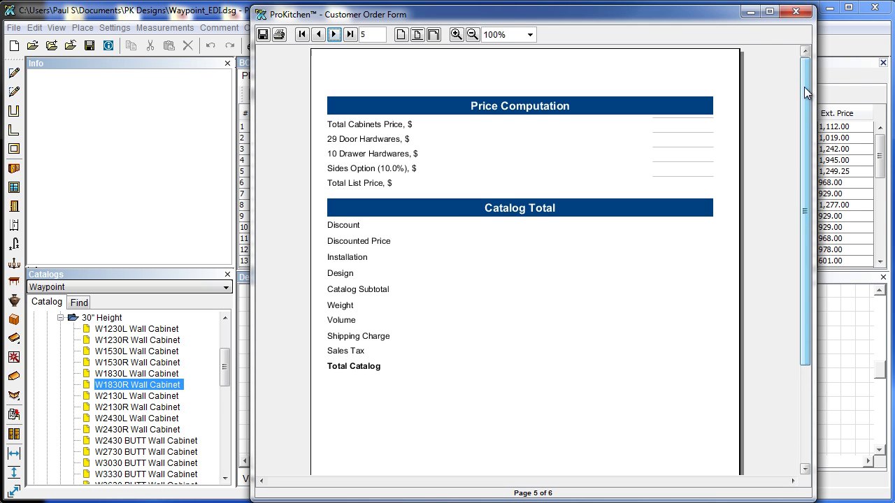
click(796, 12)
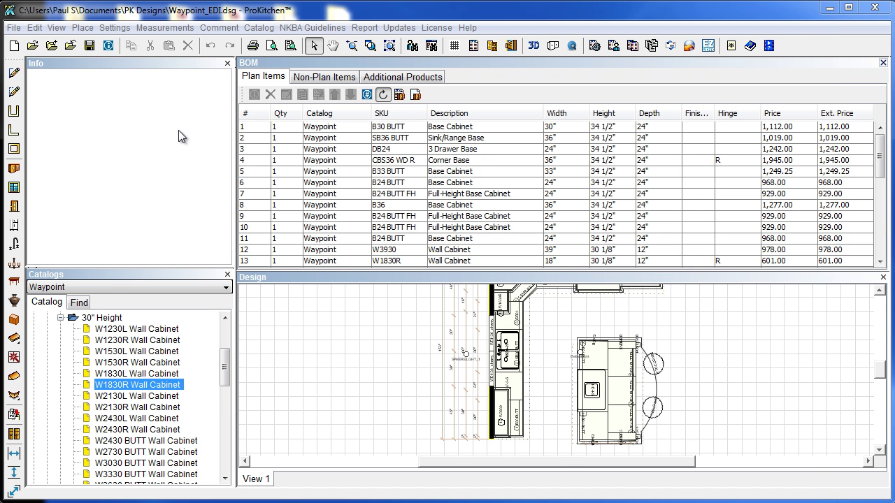
Look over the file formats available for exporting the design, without exporting it
click(14, 28)
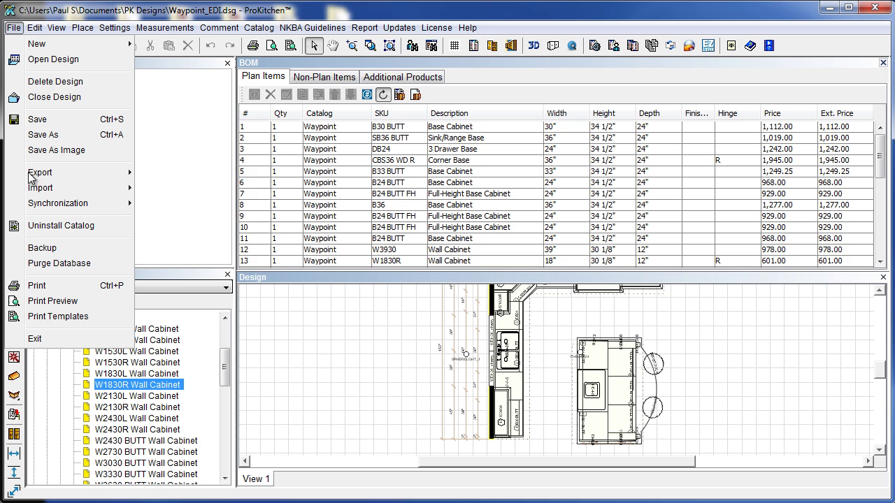
mouse_move(32, 189)
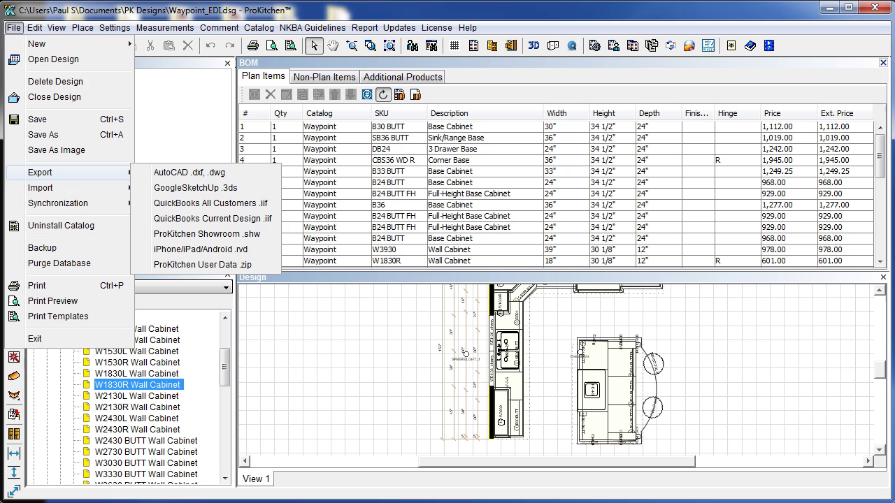
click(238, 336)
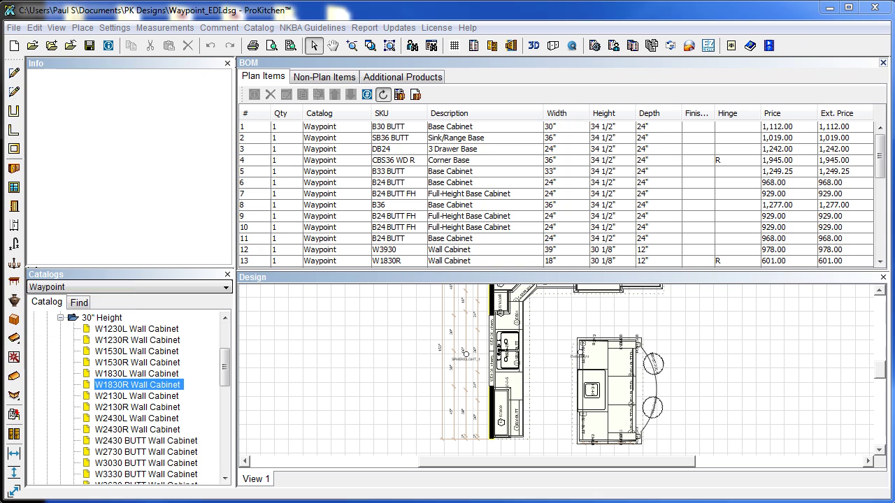
Switch the active catalog to Art For Everyday and close the bill of materials
click(138, 286)
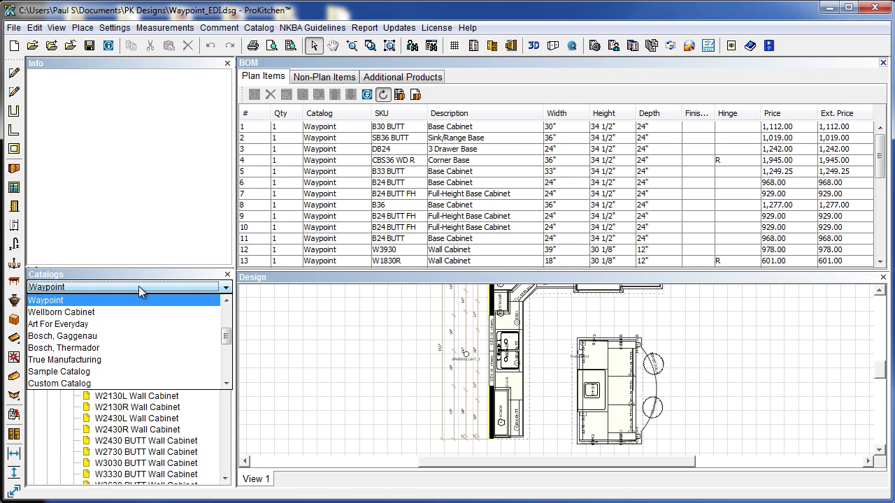
click(125, 325)
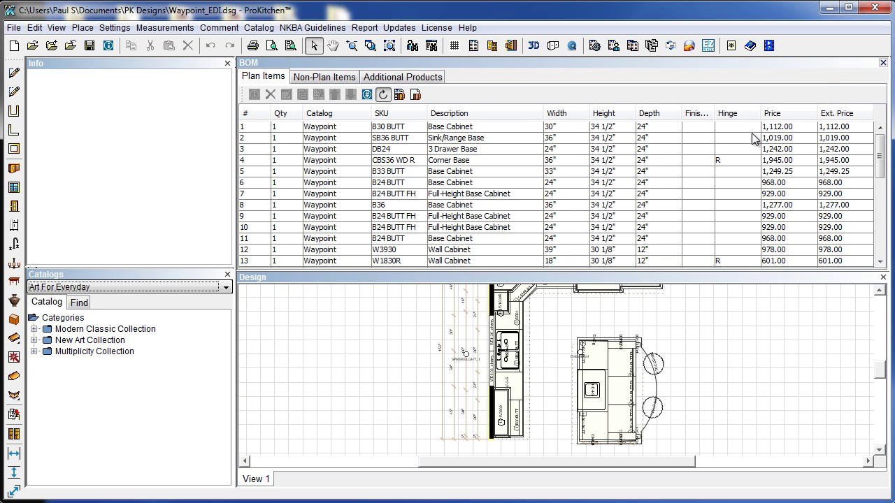
click(883, 63)
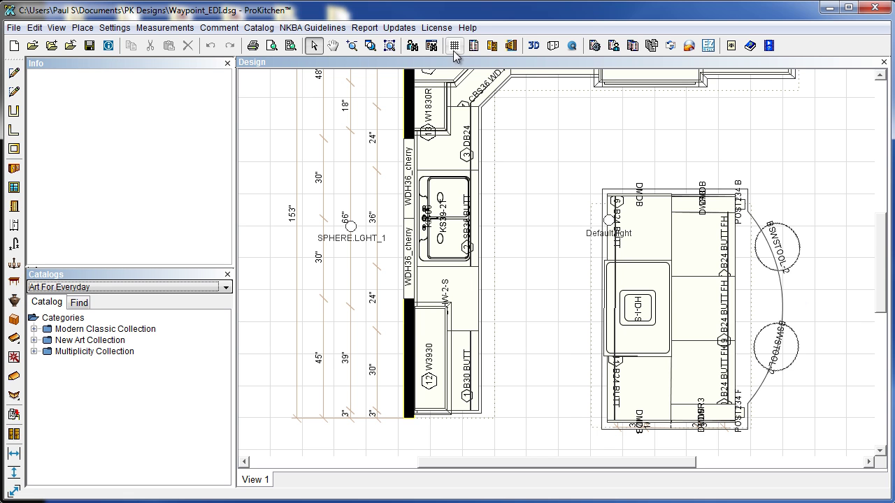
Fit the whole plan in view and open the attributes of the upper WDH36_cherry window on the left wall
click(390, 45)
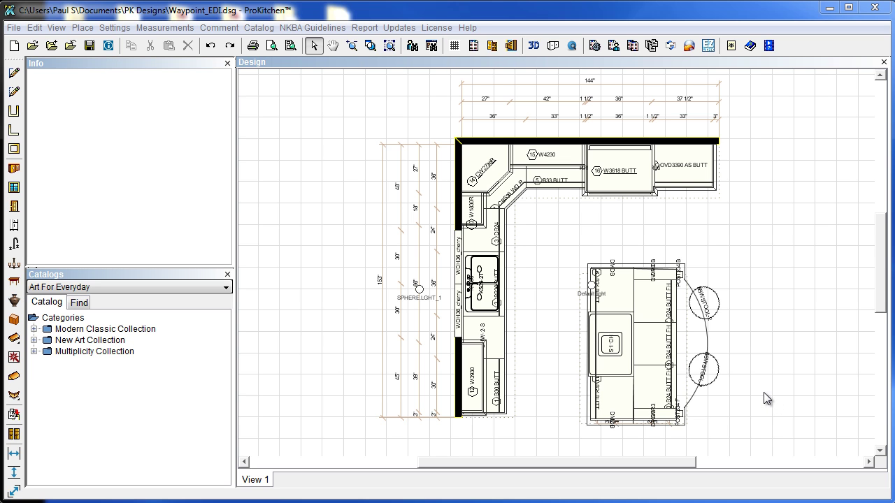
right_click(460, 259)
mouse_move(486, 292)
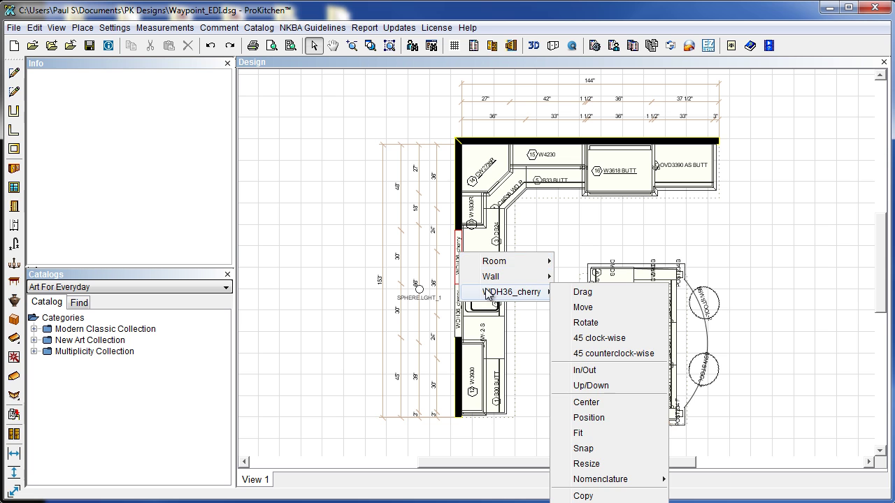
click(615, 432)
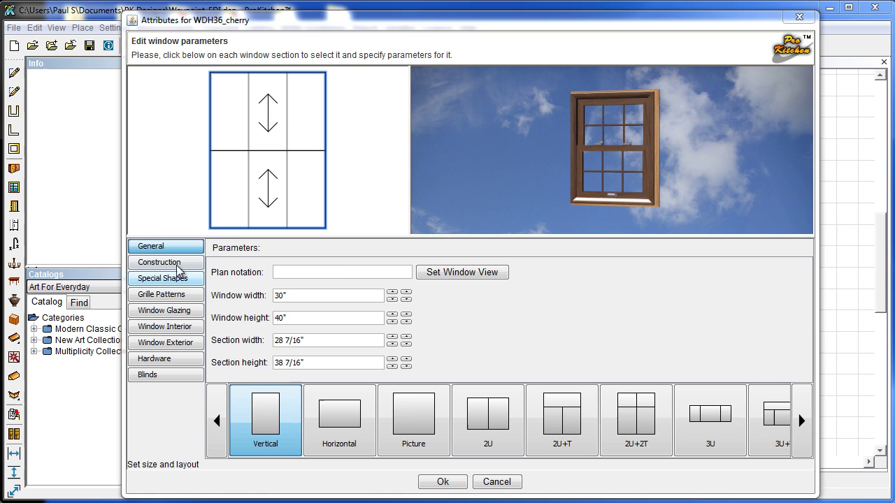
Look over the window's construction types and try the round glass, round-top, full arch head and elliptical shapes
click(175, 267)
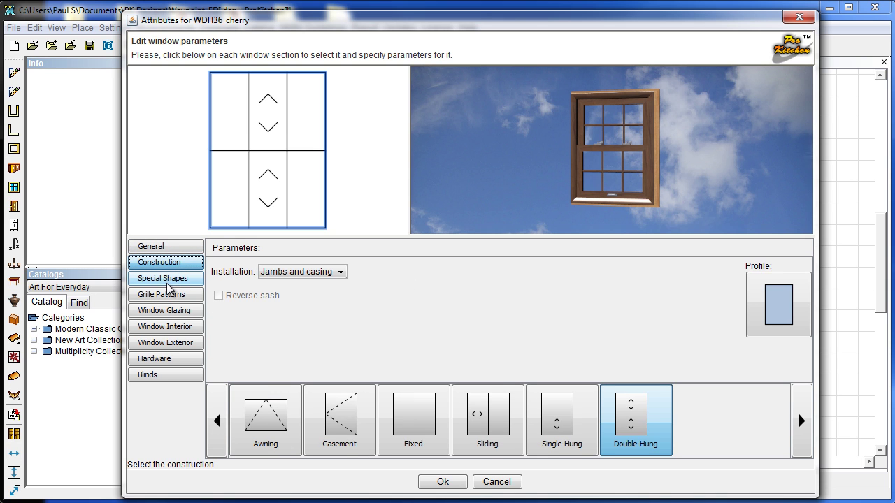
click(168, 287)
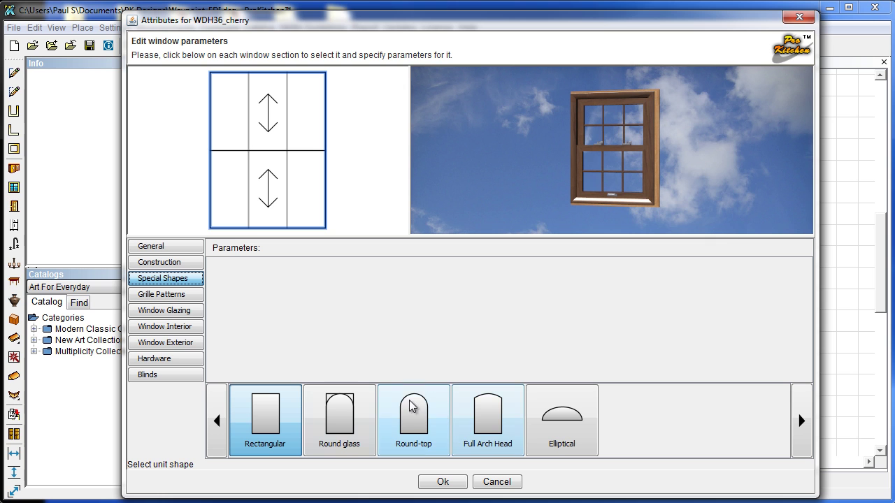
click(355, 419)
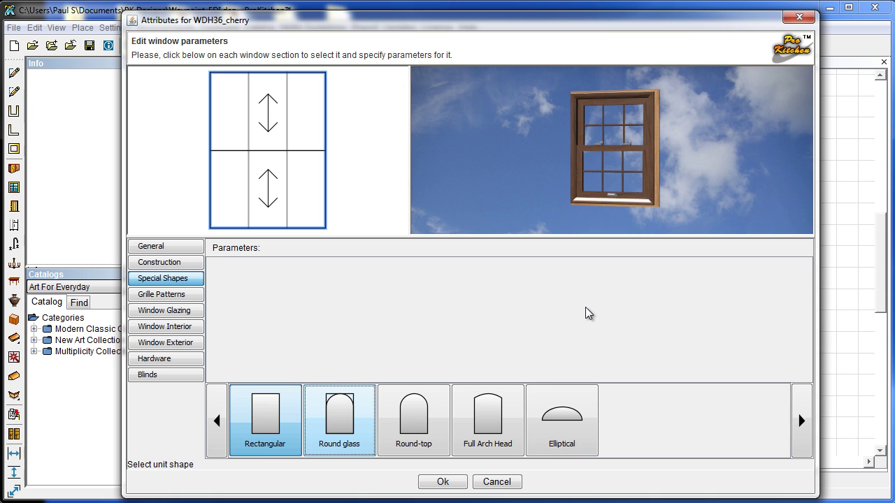
click(420, 422)
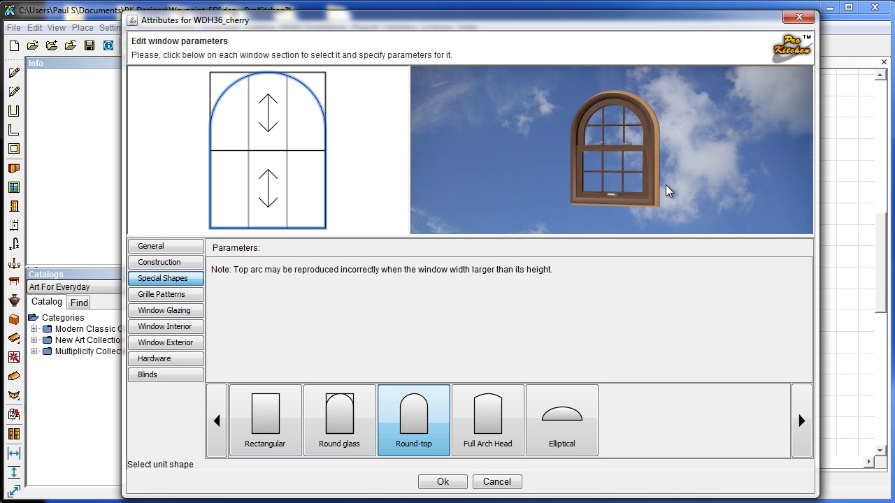
click(487, 416)
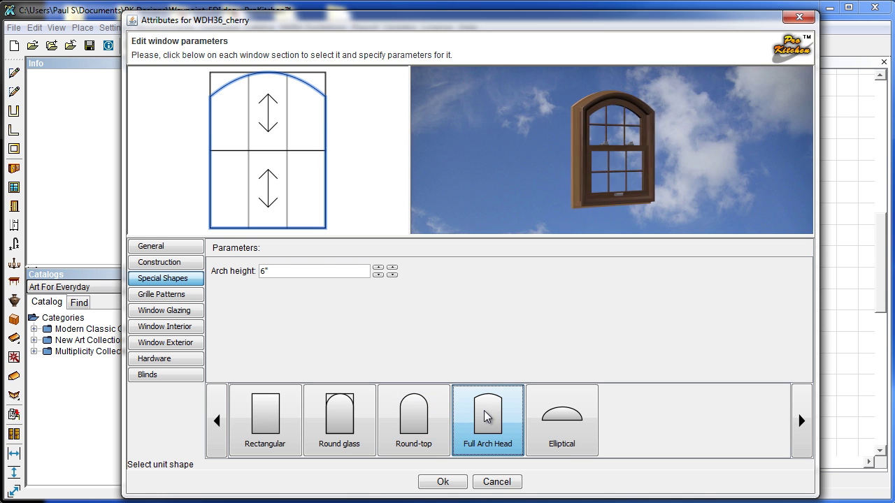
click(560, 420)
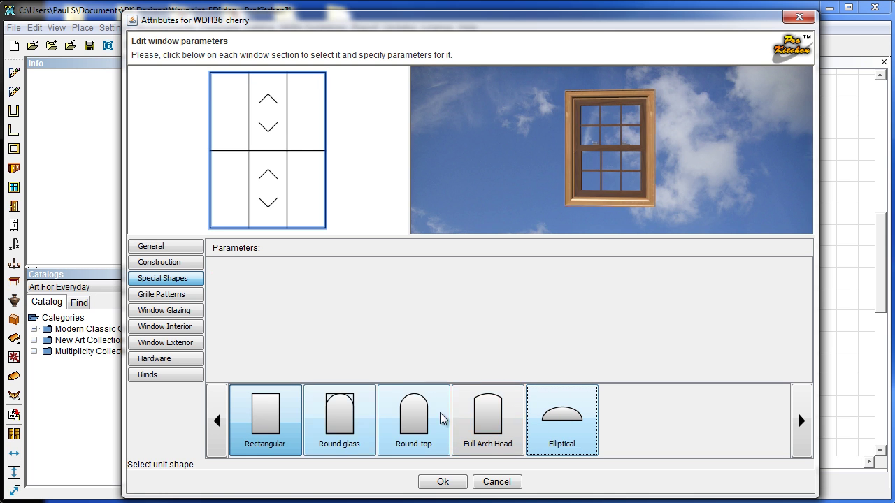
click(423, 429)
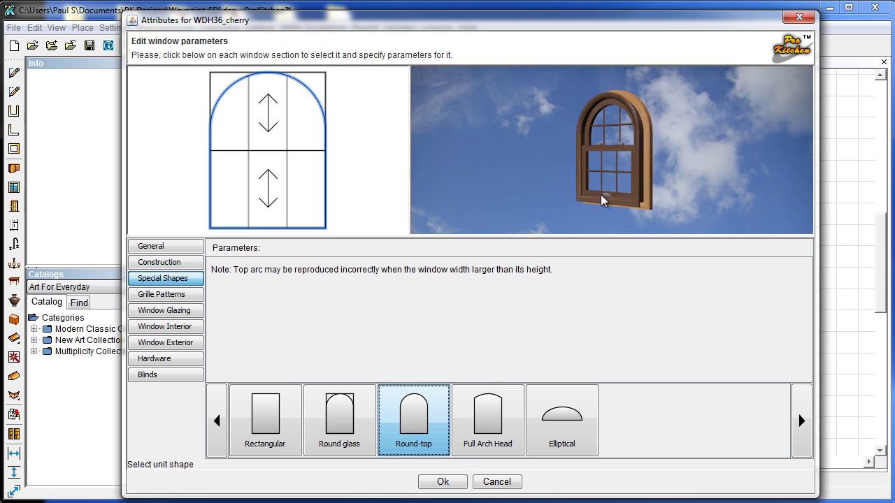
click(490, 434)
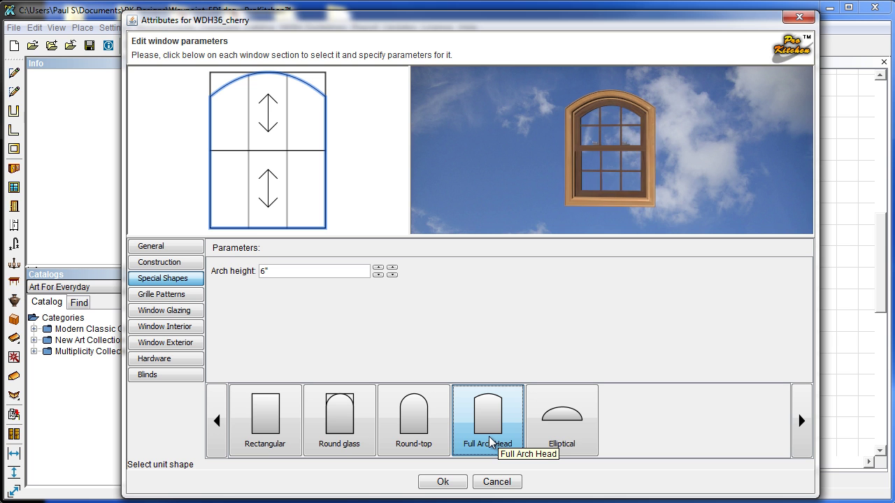
Look over the window's grille, glazing, interior, exterior and hardware options, previewing a Pine interior finish
click(167, 296)
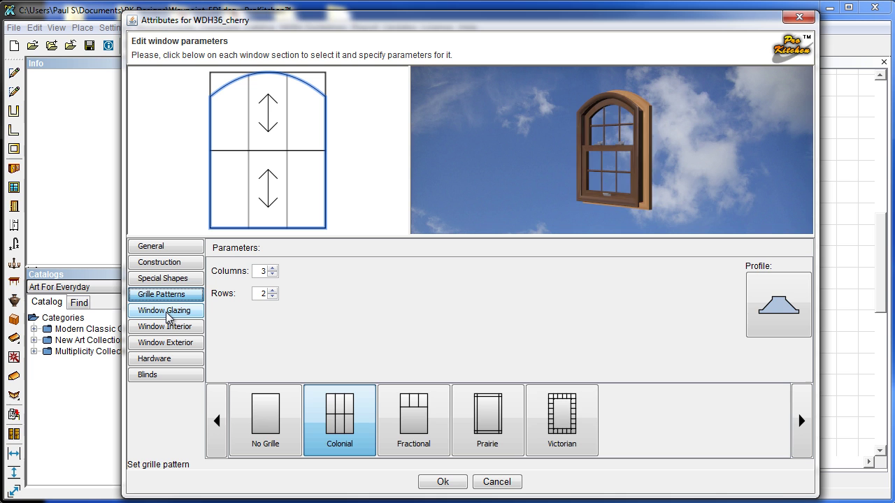
click(168, 316)
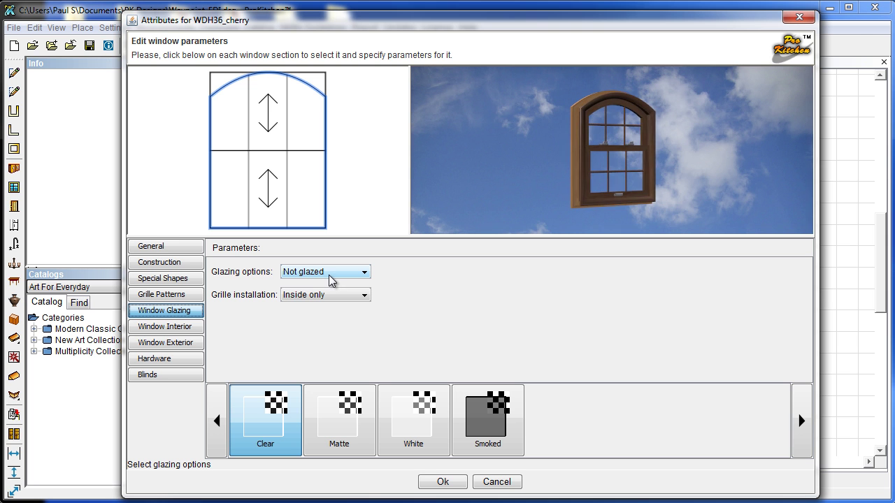
click(185, 327)
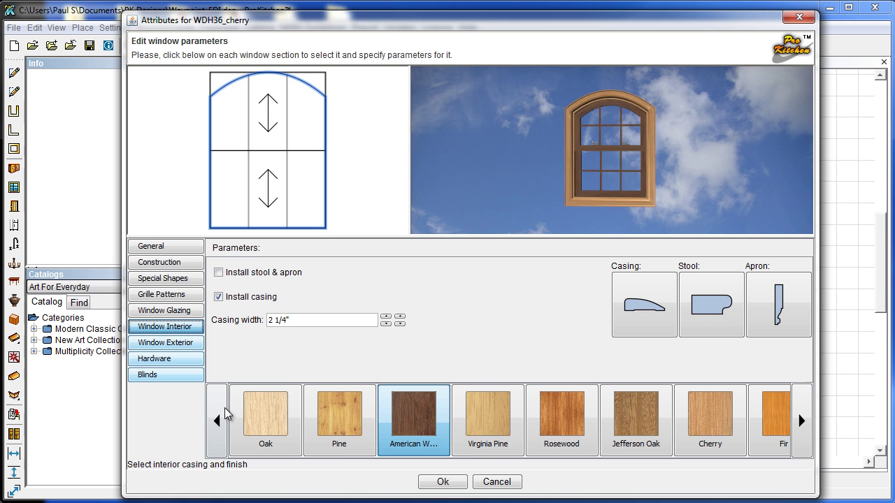
click(327, 430)
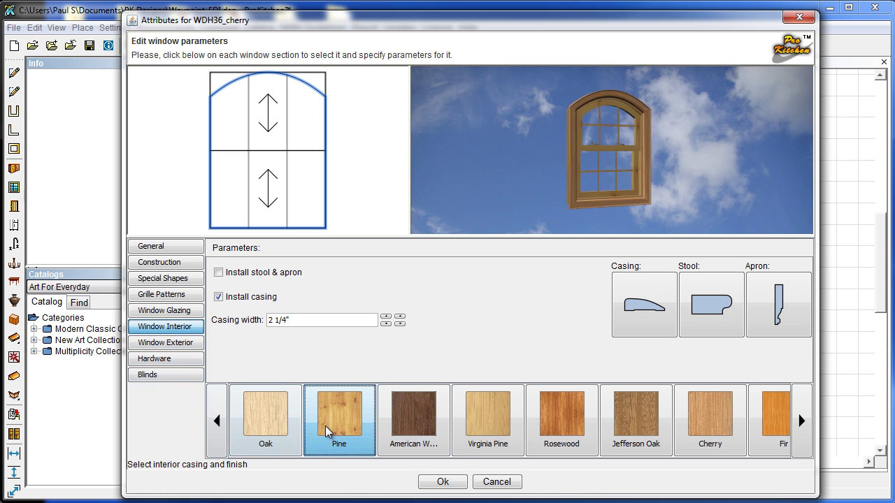
click(416, 428)
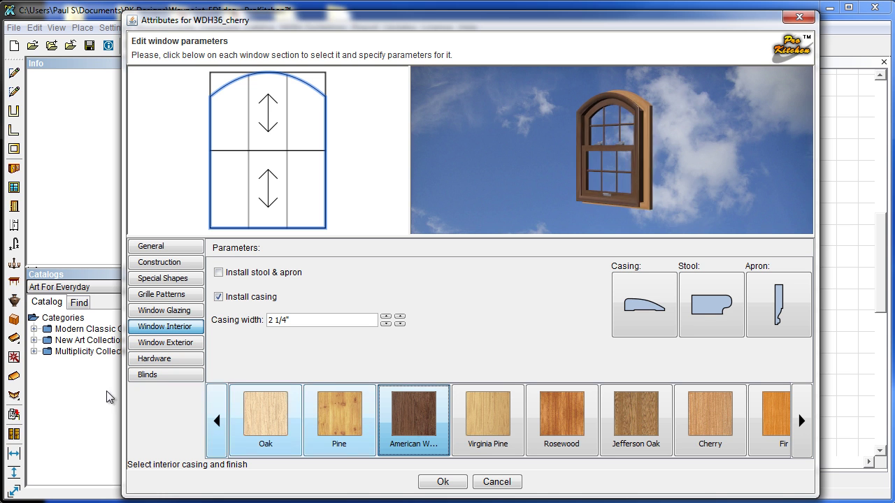
click(168, 344)
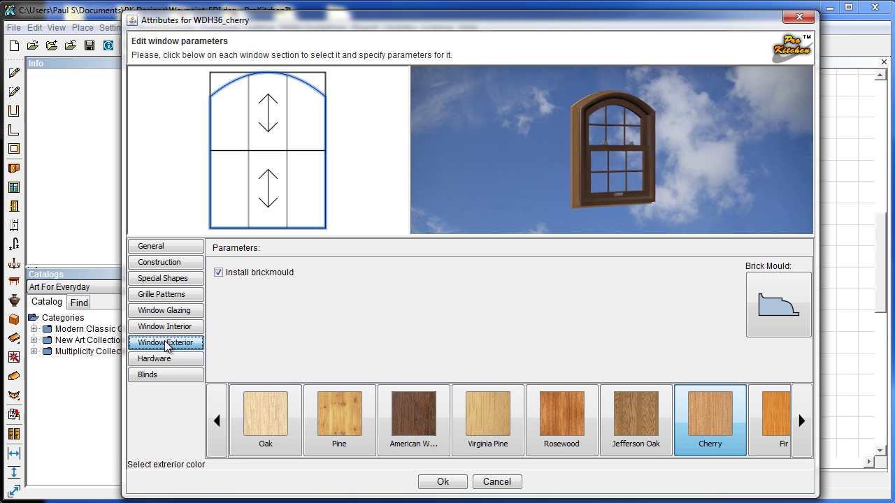
click(165, 361)
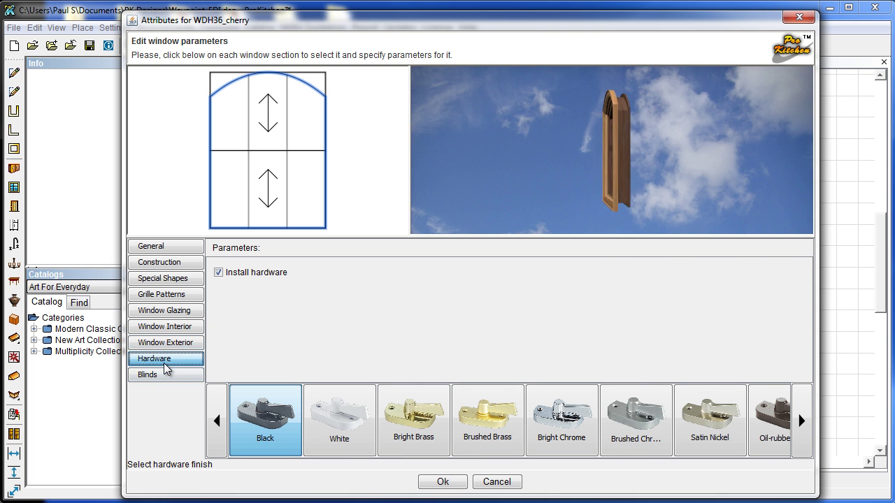
Install 2" traditional Rosewood blinds on the window and lower them fully
click(167, 381)
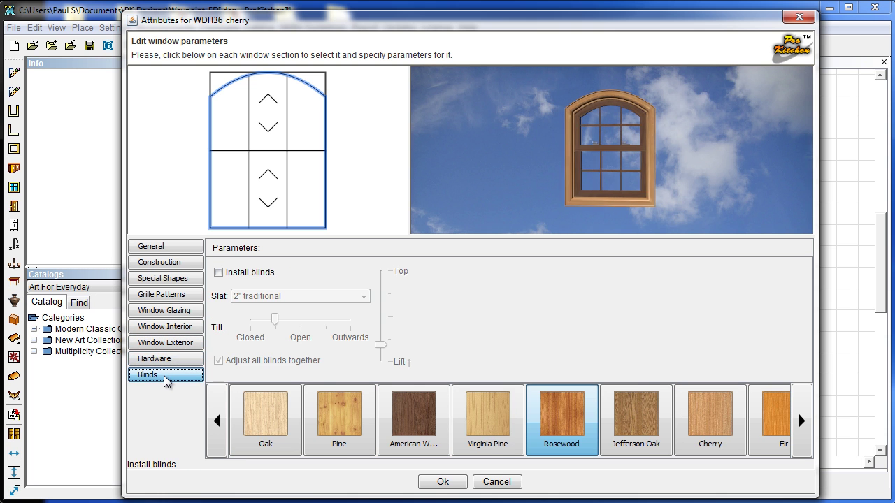
click(220, 273)
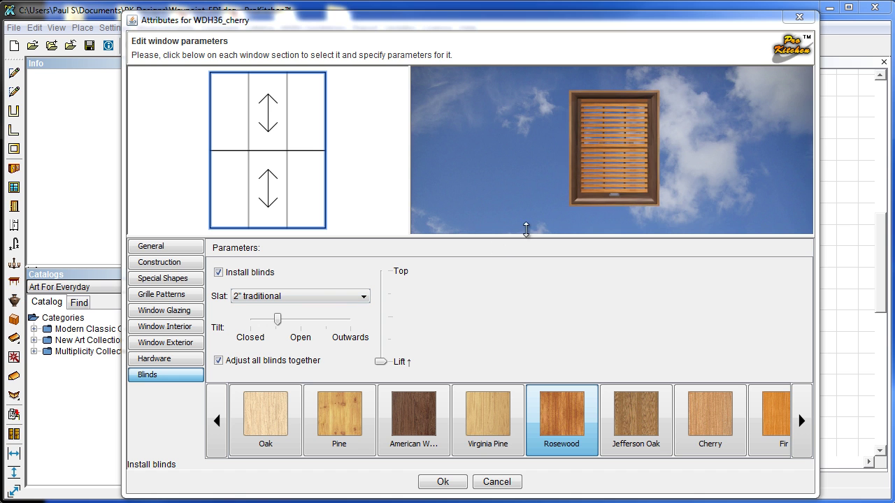
mouse_move(383, 361)
mouse_down()
mouse_move(383, 315)
mouse_move(381, 362)
mouse_up()
Try different blind tilts, from nearly closed through open toward outwards and back to open
drag(278, 321, 260, 330)
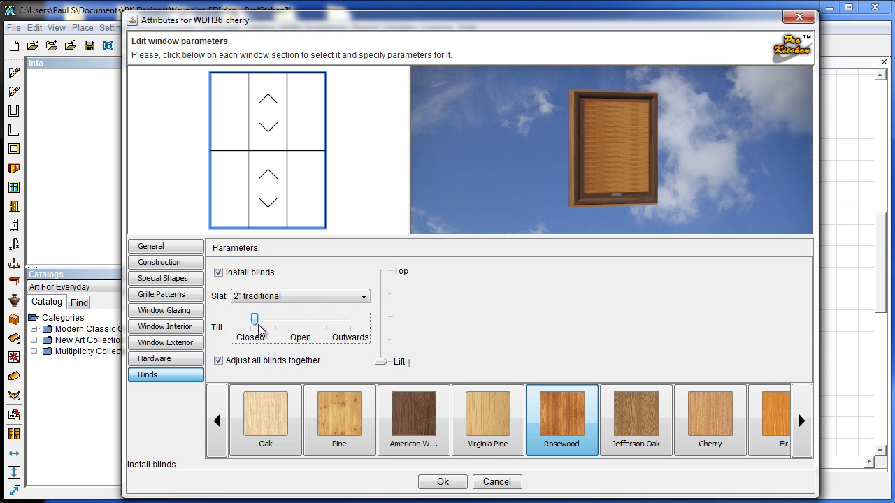
click(283, 326)
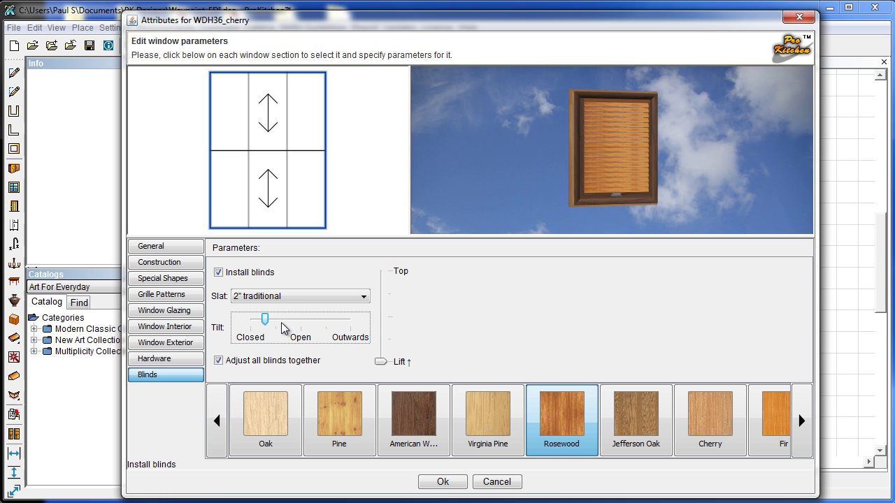
click(284, 328)
click(287, 328)
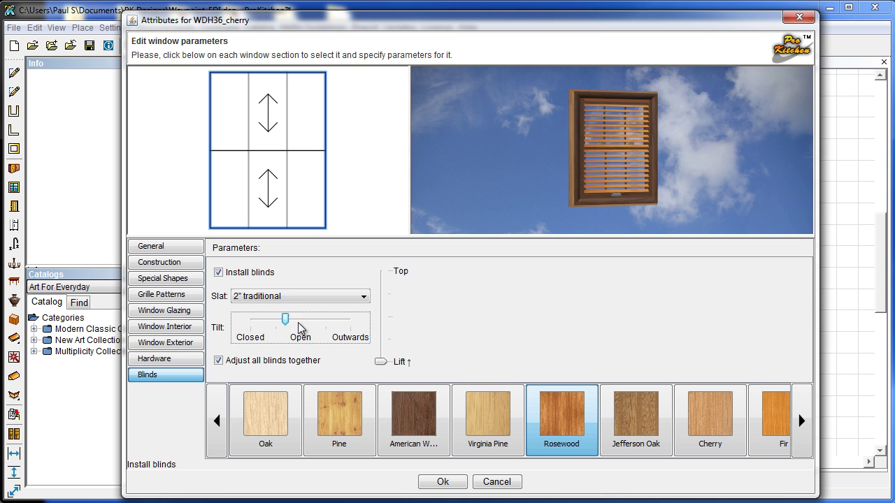
click(301, 328)
click(306, 327)
click(321, 327)
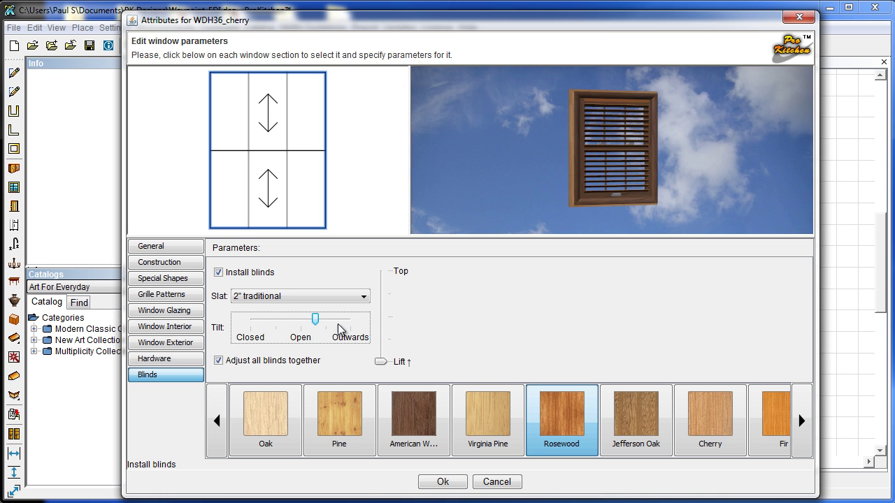
click(301, 328)
Preview the blinds in Virginia Pine, Jefferson Oak and Pine with the slats partly closed, and return to Rosewood
click(521, 430)
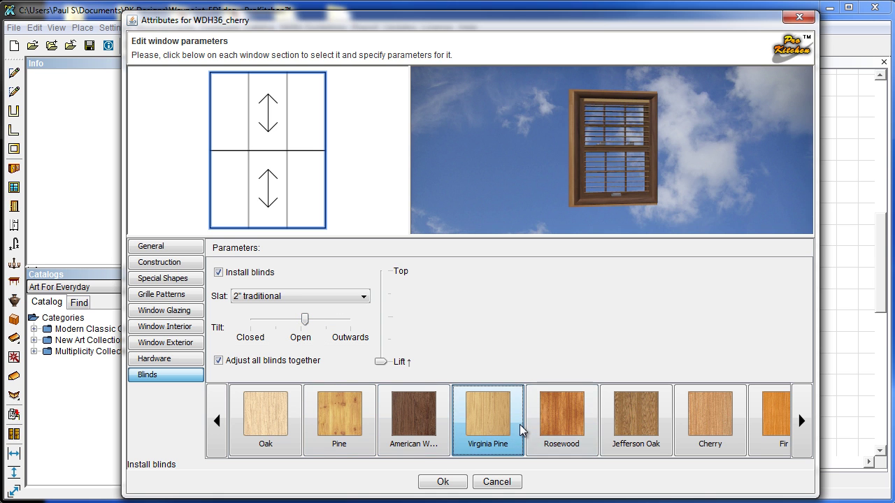
click(305, 327)
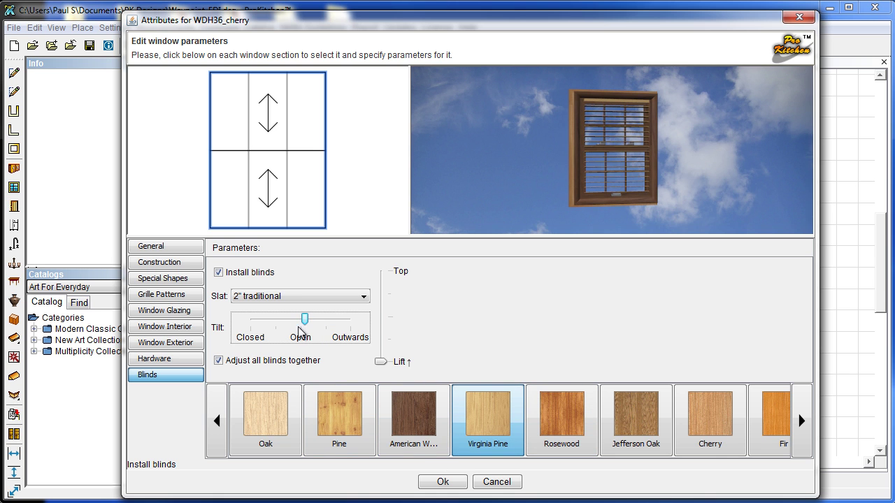
key(Left)
key(Left)
key(Left)
key(Left)
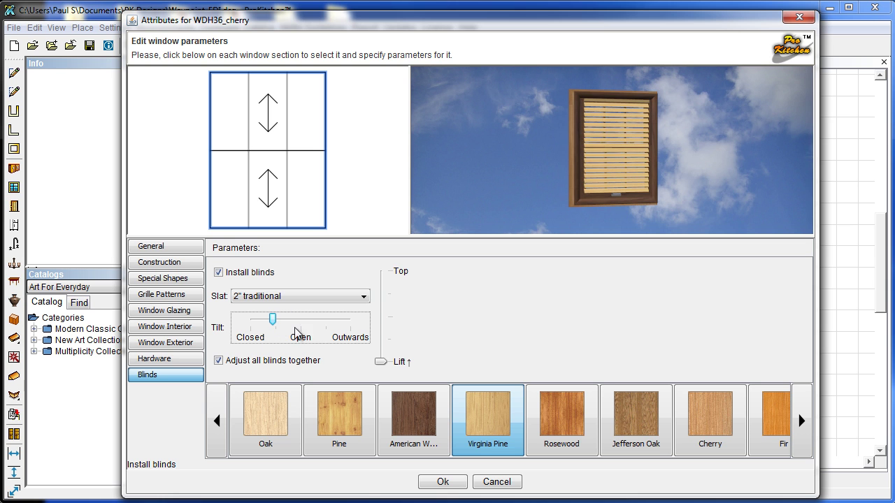
click(701, 420)
click(639, 424)
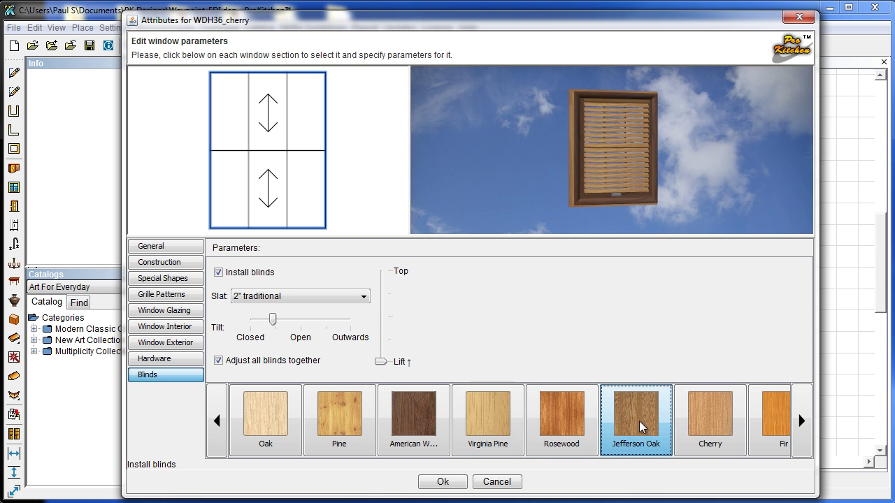
click(343, 422)
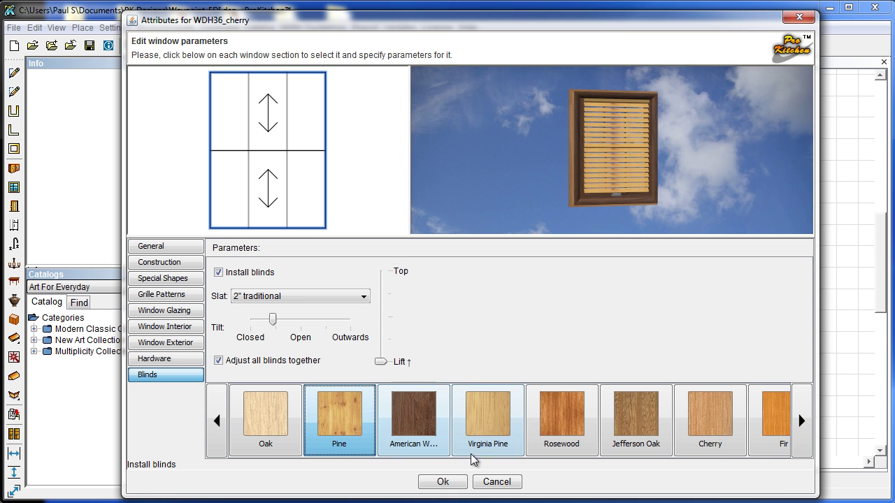
click(546, 445)
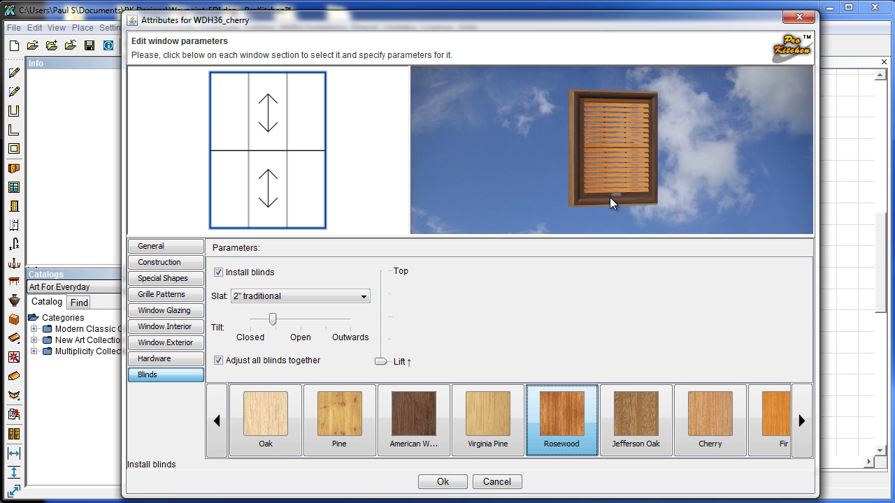
Set the blinds' tilt between closed and open, nearer open, and apply the window's attributes
click(302, 335)
click(302, 336)
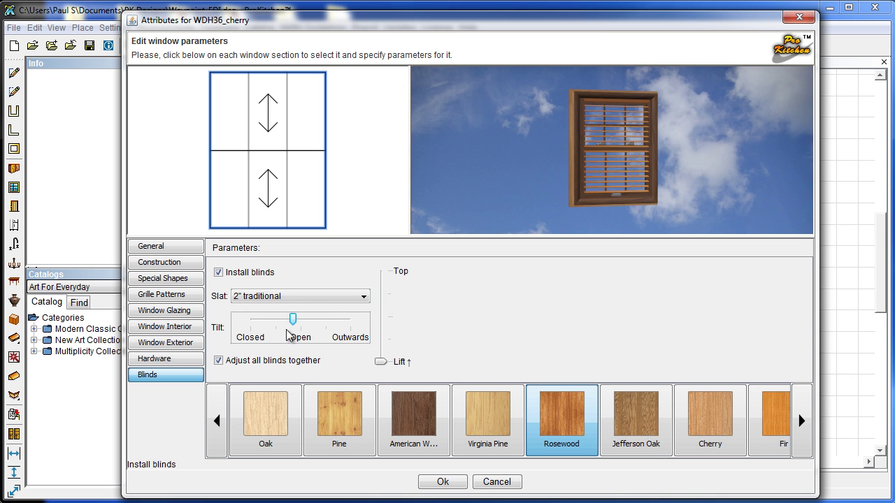
click(284, 331)
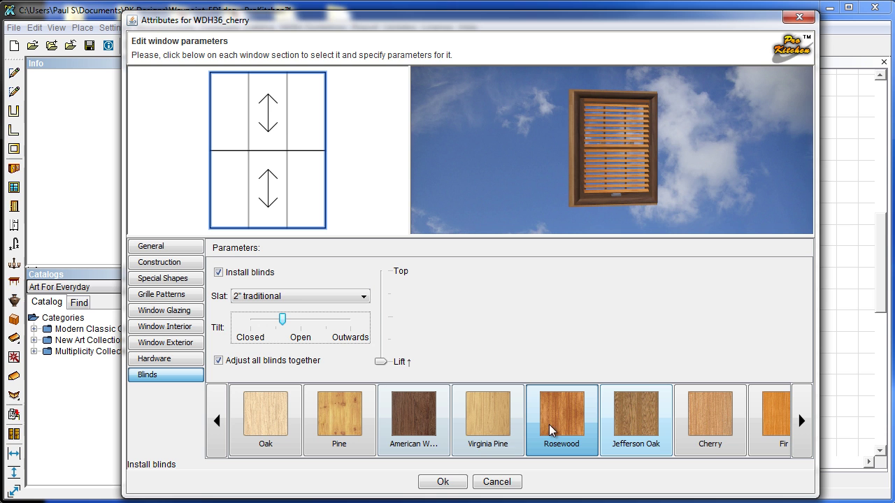
click(443, 483)
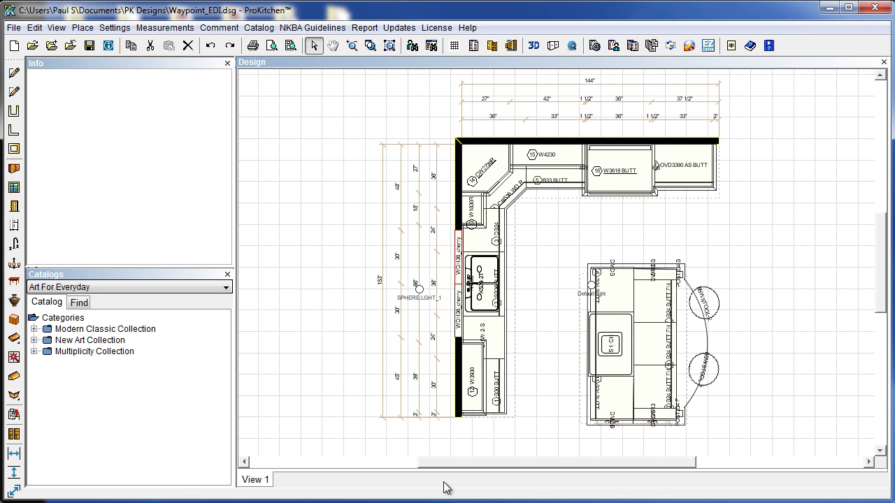
Install 2" traditional Rosewood blinds on the second WDH36_cherry window, the one nearer the W3930 cabinet
right_click(459, 316)
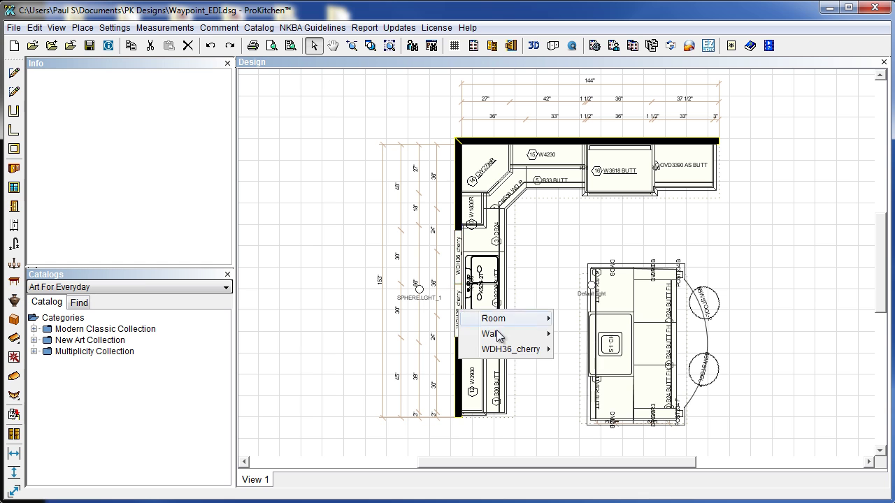
mouse_move(510, 350)
click(580, 498)
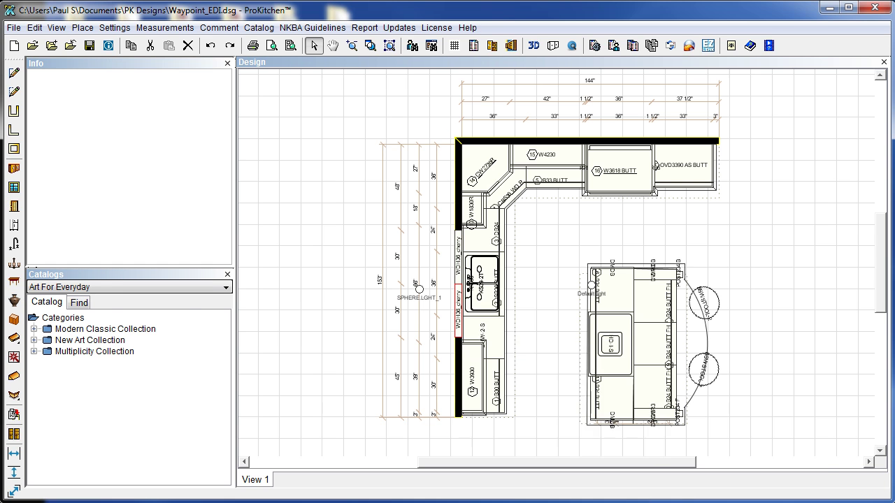
click(166, 378)
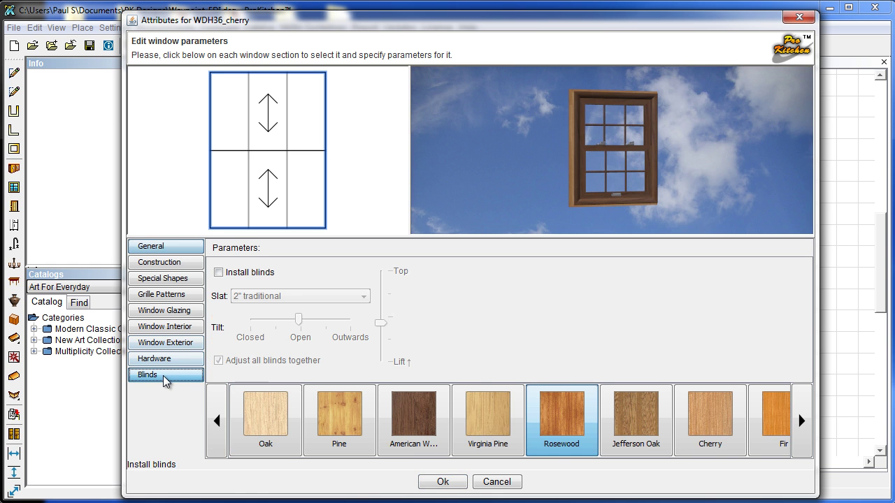
click(218, 272)
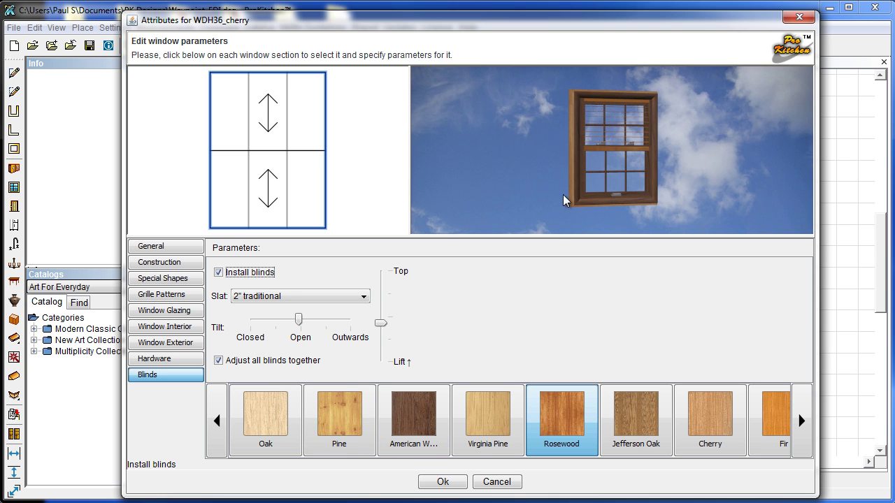
Lower these blinds to slightly below mid-window, tilt the slats slightly from open towards closed, and apply the window's attributes
drag(578, 190, 633, 205)
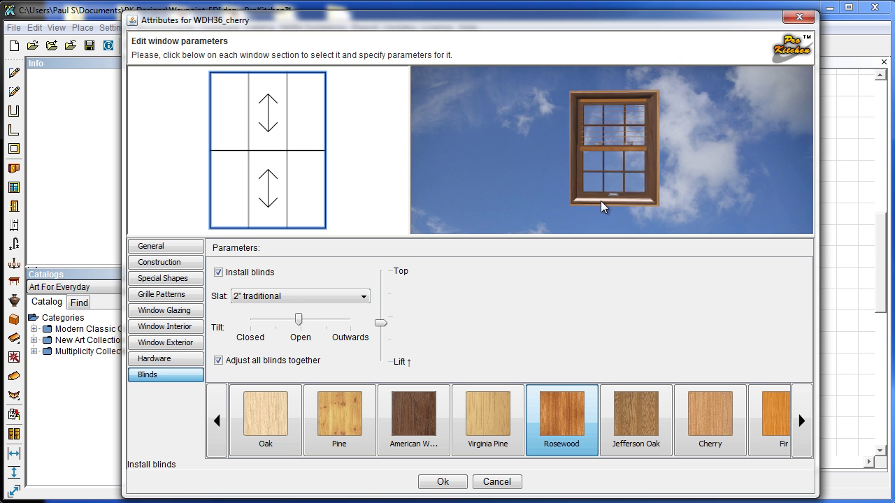
click(387, 347)
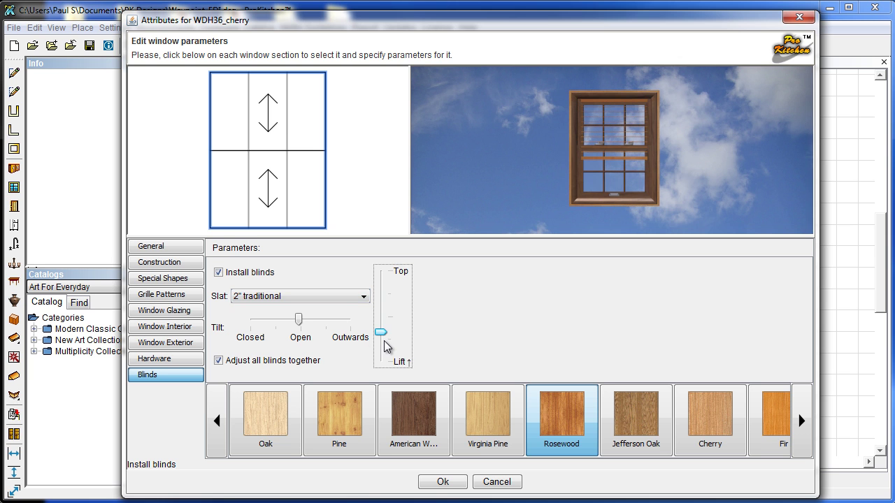
click(275, 333)
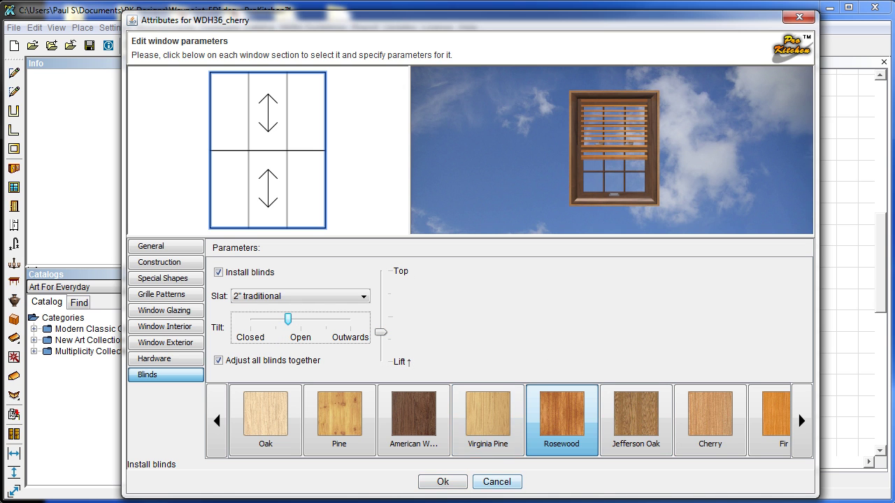
click(444, 483)
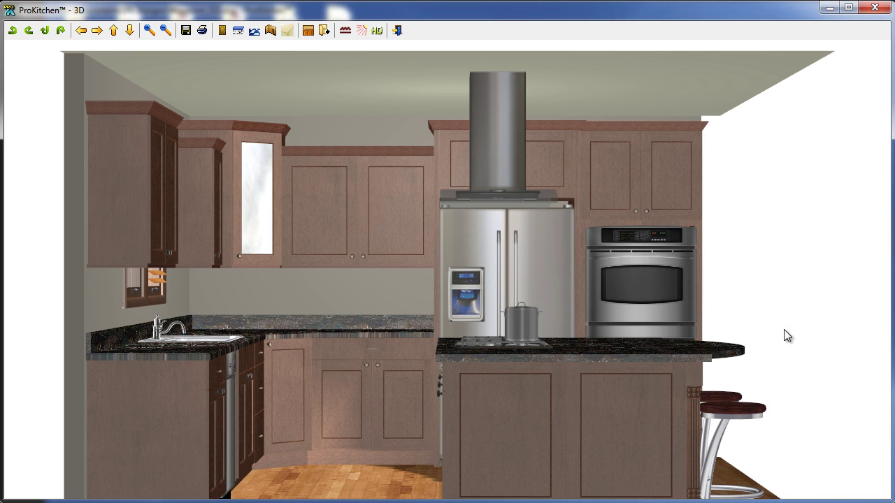
Render a photo-realistic 800x600 image of the 3D kitchen, framed from the island side facing the two sink windows
drag(784, 329, 659, 340)
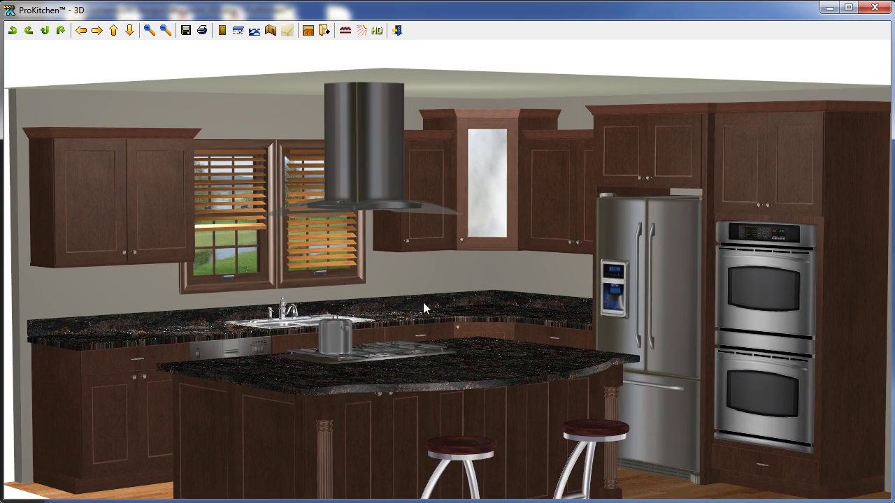
scroll(423, 311, down, 3)
drag(665, 335, 581, 334)
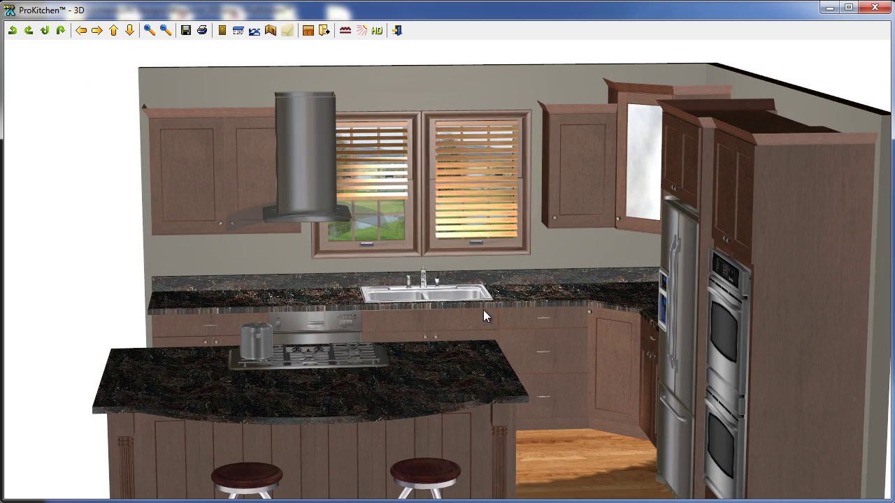
scroll(571, 382, down, 3)
drag(571, 382, 574, 380)
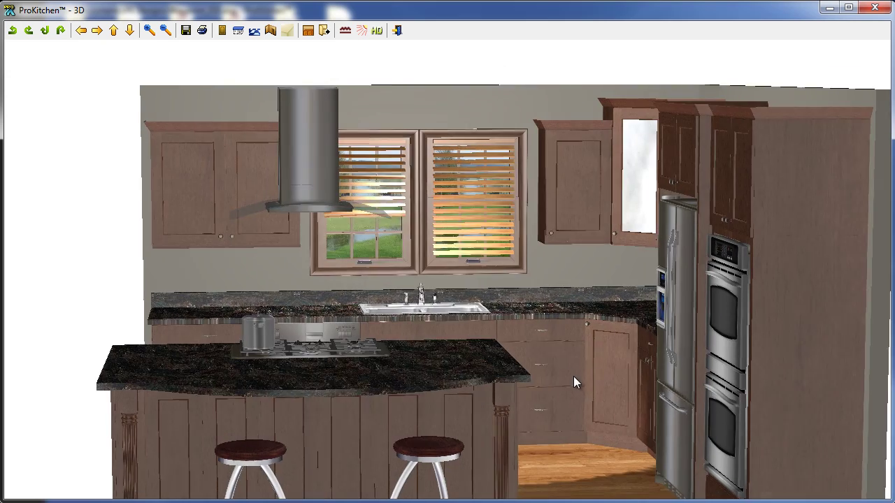
scroll(573, 379, up, 2)
click(150, 31)
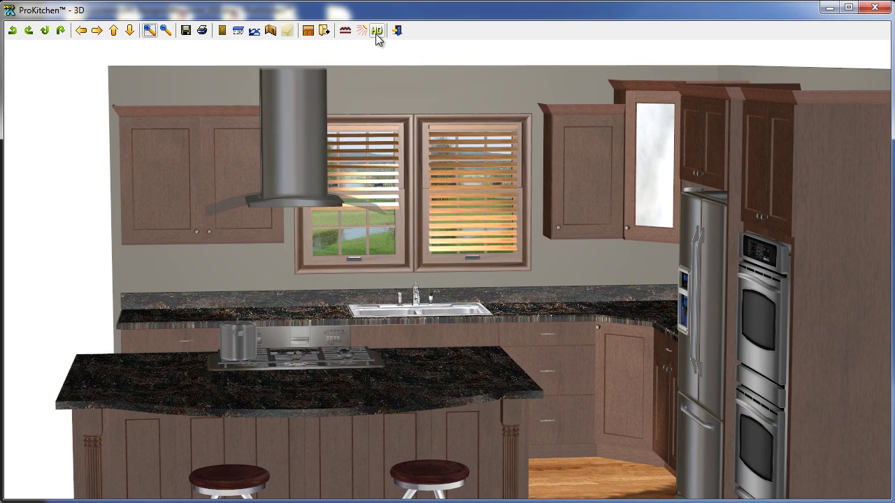
click(377, 31)
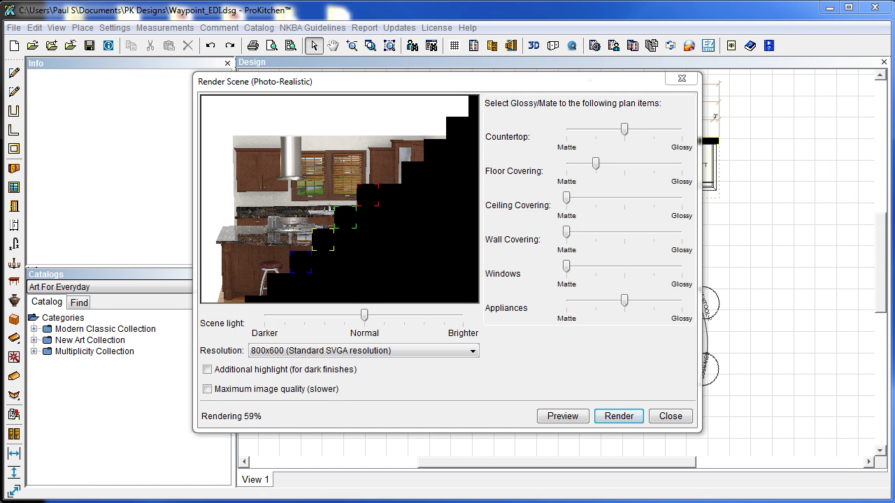
click(612, 415)
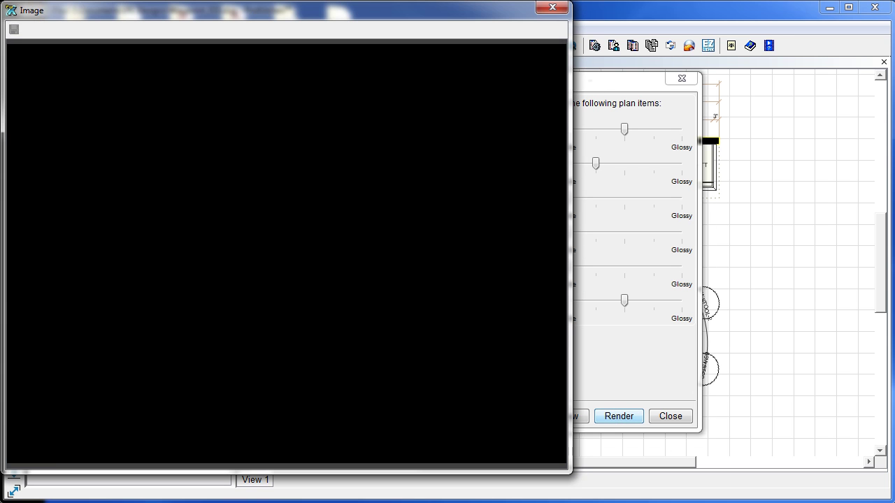